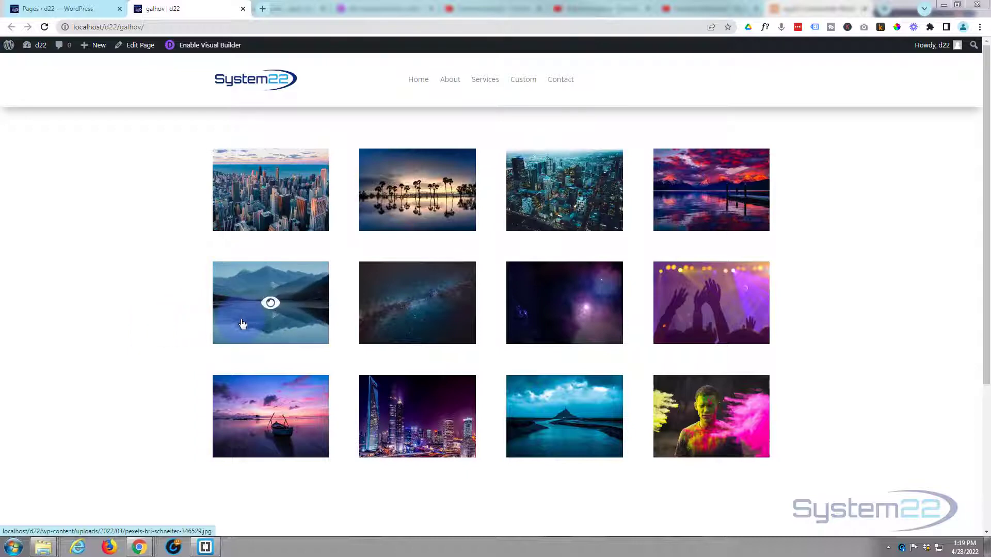
# Enable the visual builder and scroll through the page to the duplicated gallery sections
pyautogui.click(199, 46)
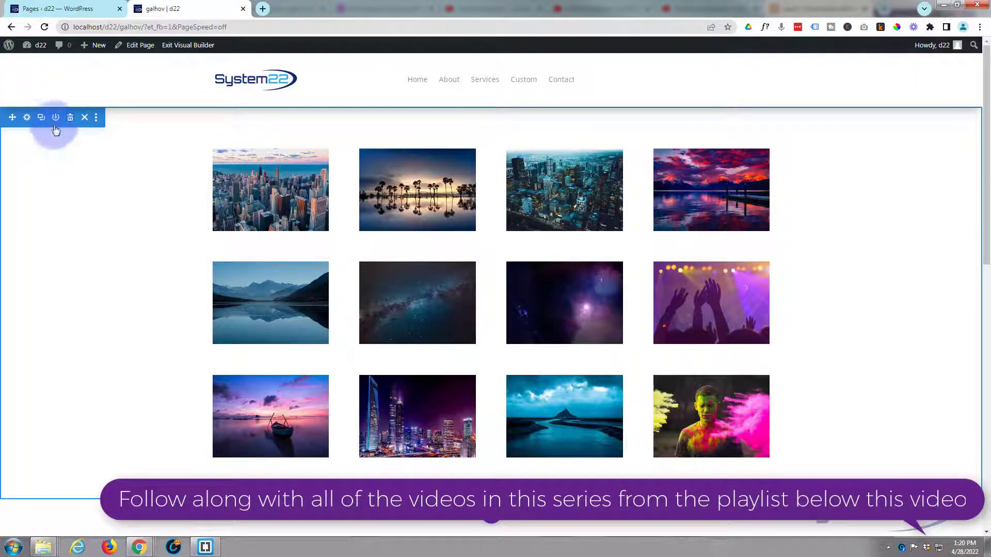
pyautogui.scroll(-8, 147, 215)
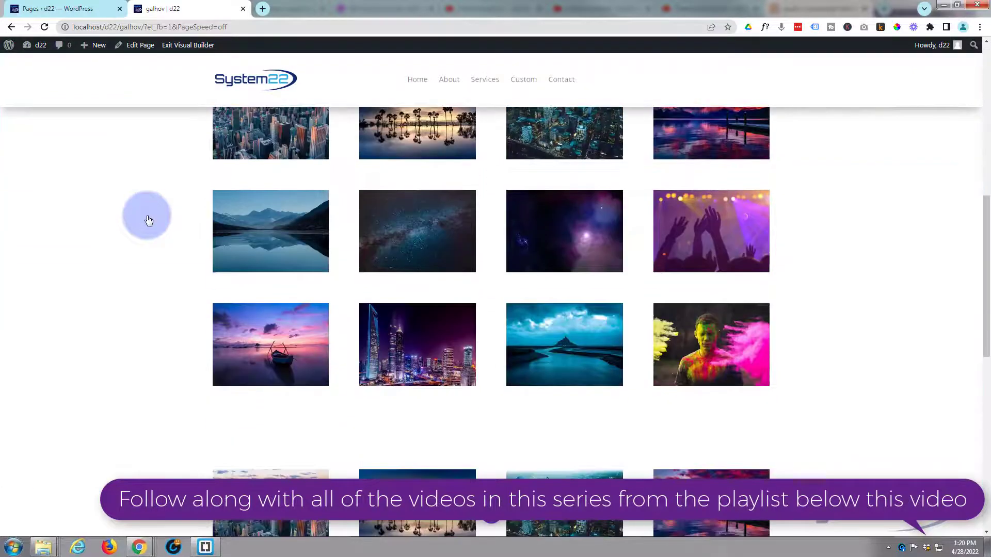
pyautogui.scroll(1, 148, 221)
pyautogui.scroll(-4, 149, 220)
pyautogui.scroll(5, 149, 221)
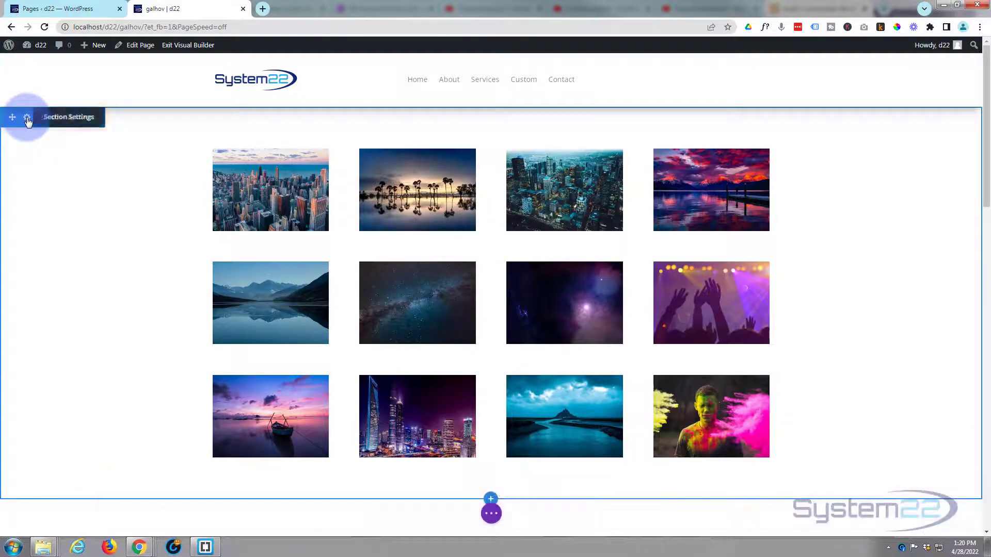
# Tick Disable on Phone and Tablet in the top section's Visibility settings and save
pyautogui.click(26, 119)
pyautogui.click(478, 146)
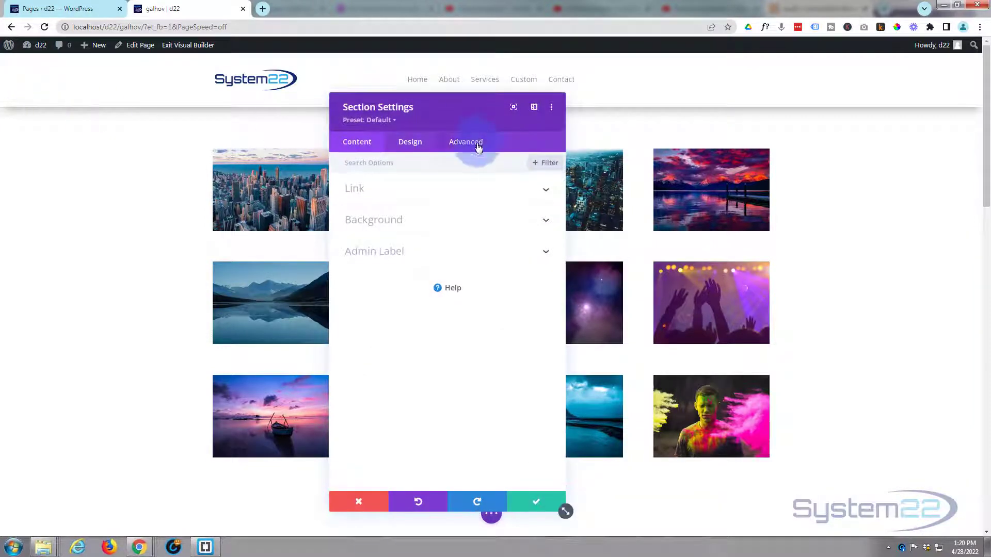
pyautogui.click(444, 293)
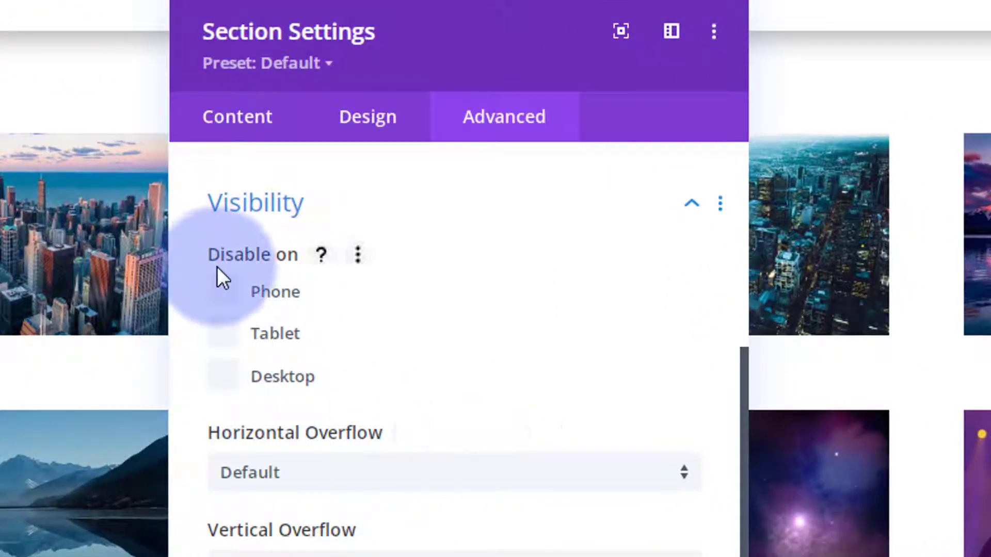
pyautogui.click(226, 295)
pyautogui.click(227, 333)
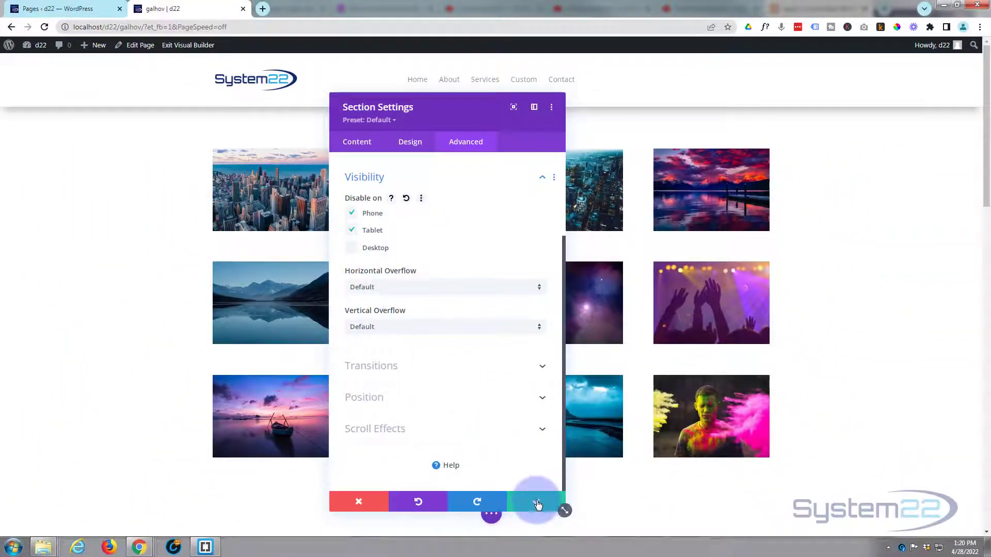
pyautogui.click(537, 505)
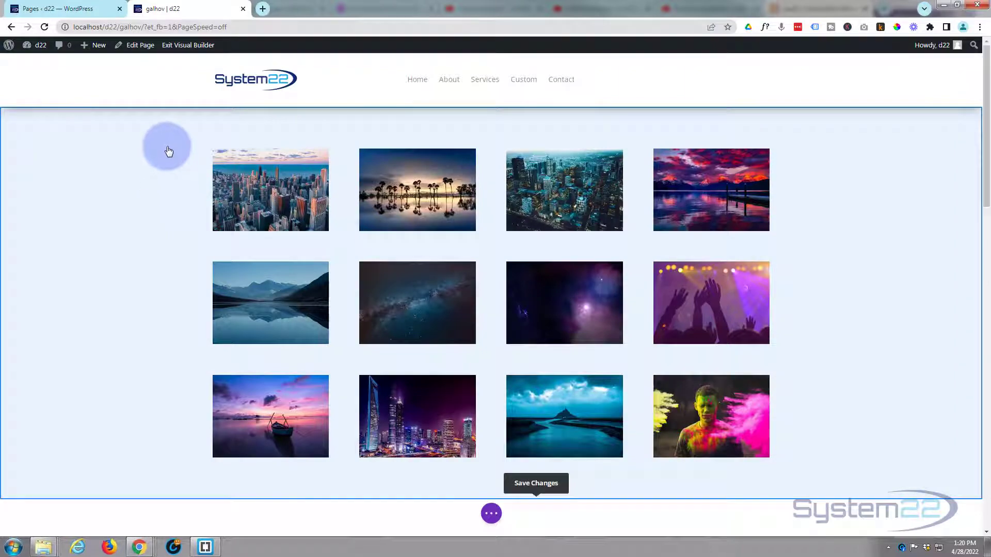
# Set the second gallery section's background colour to blue #0c71c3 and save
pyautogui.scroll(-6, 169, 170)
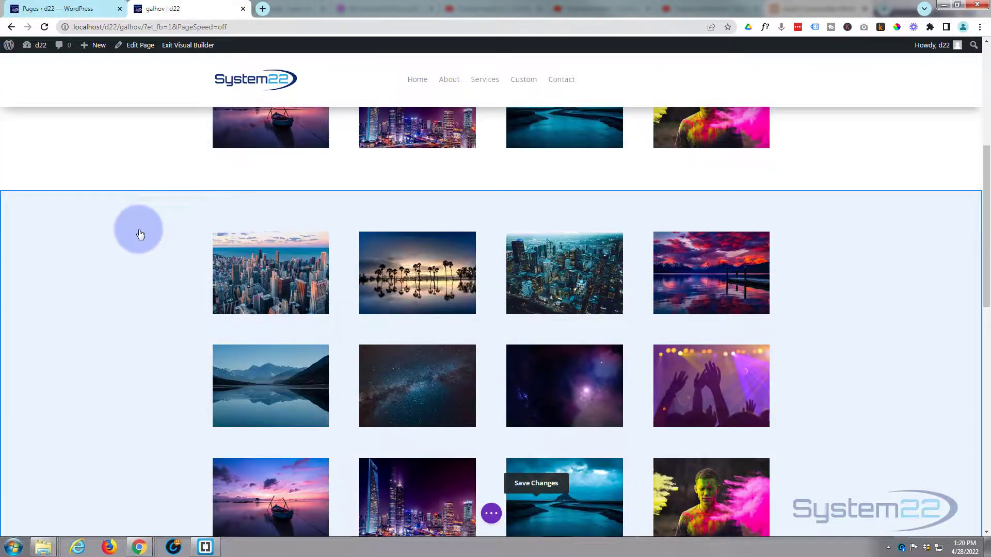
pyautogui.click(90, 247)
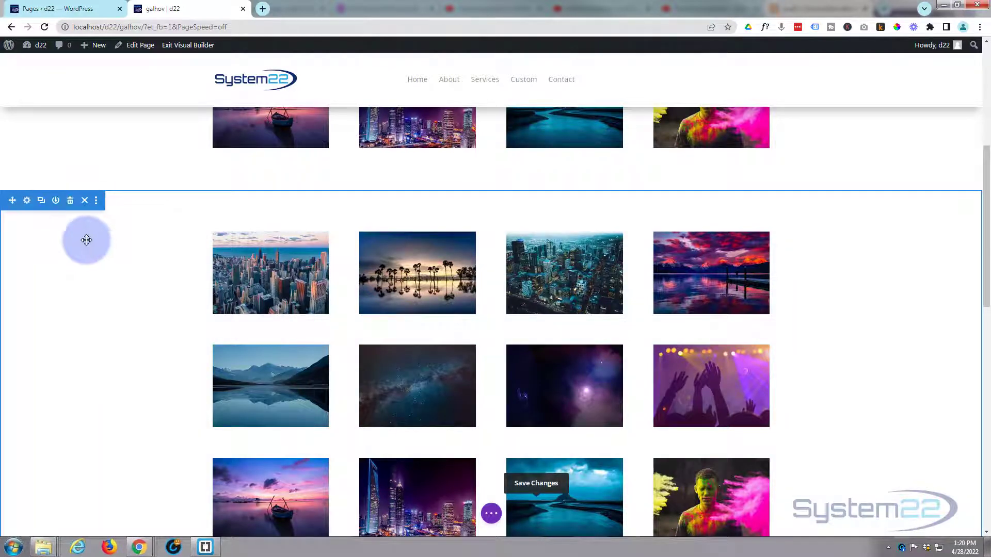
pyautogui.click(27, 204)
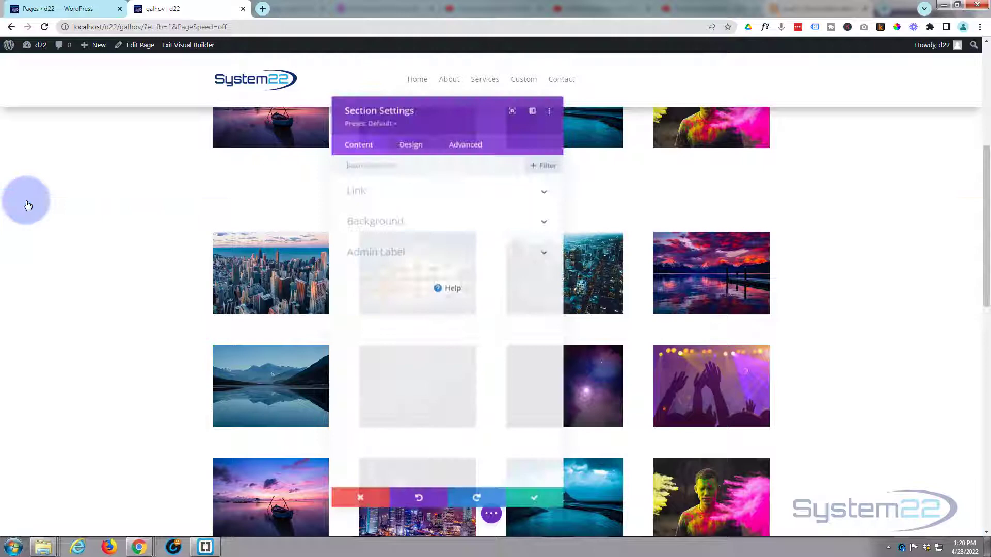
pyautogui.click(400, 221)
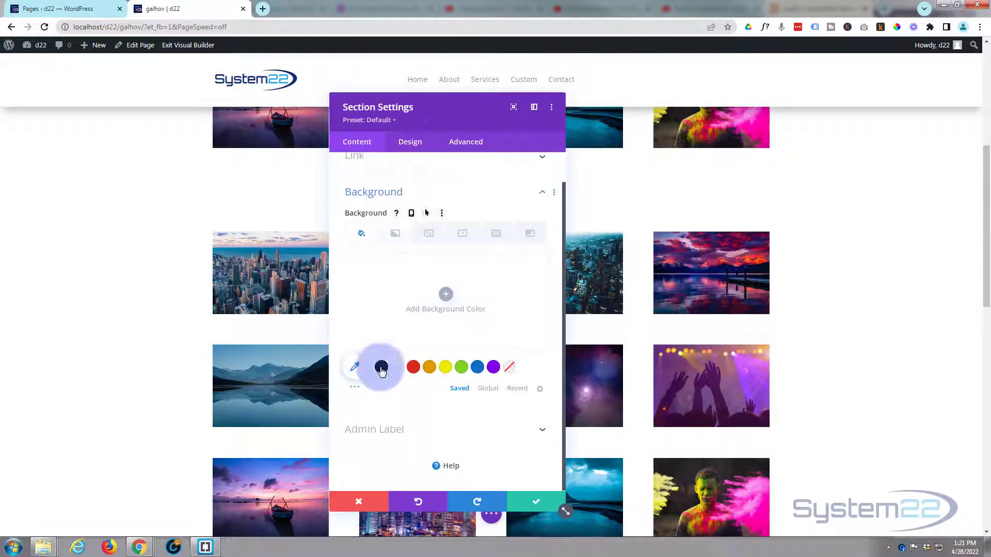
pyautogui.click(477, 367)
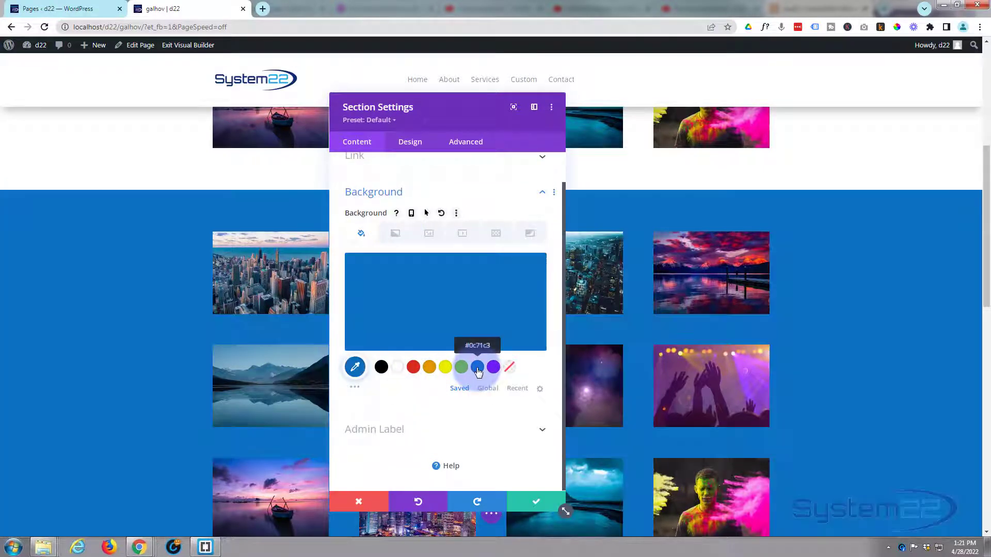
pyautogui.click(551, 505)
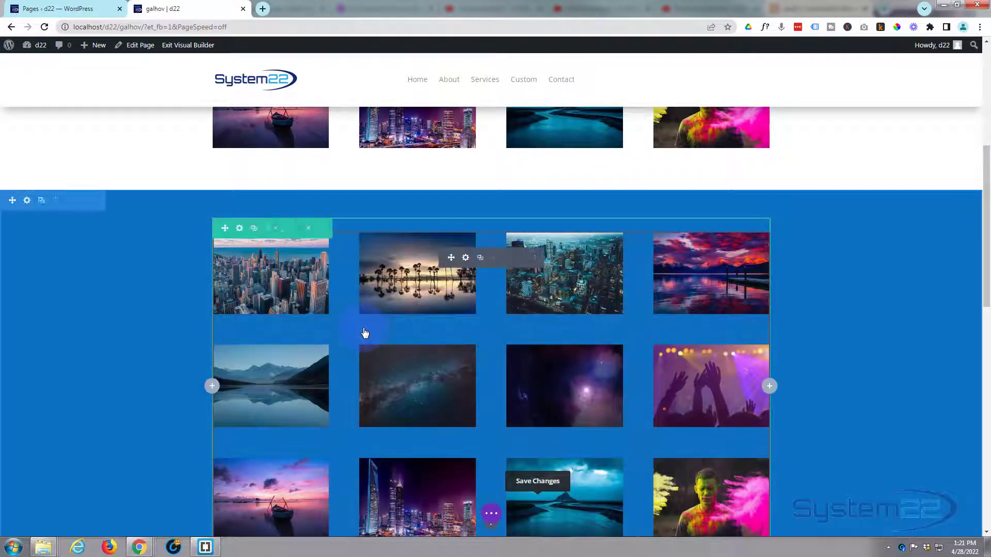
# Delete 'galzoom' from the second gallery module's CSS Class field and save
pyautogui.moveTo(474, 259)
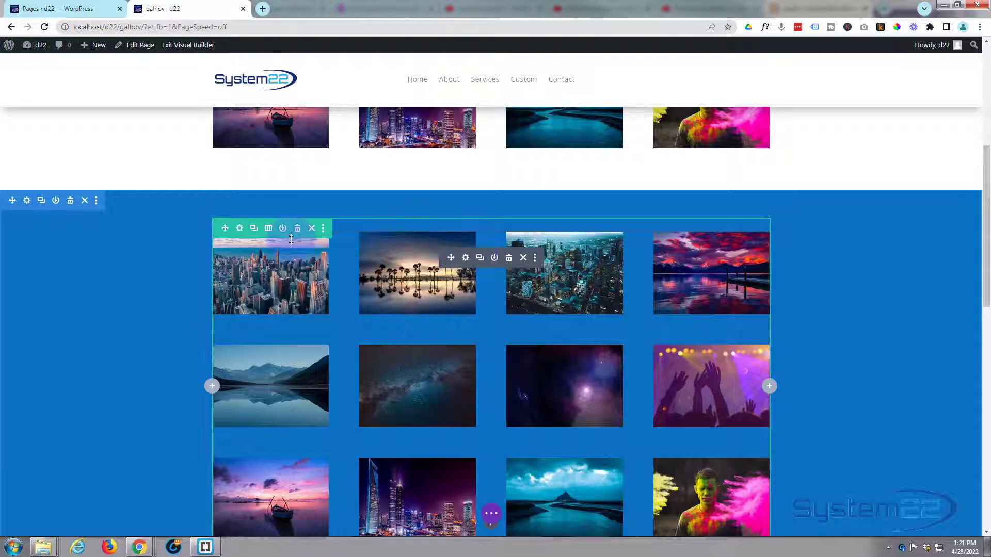
pyautogui.click(467, 258)
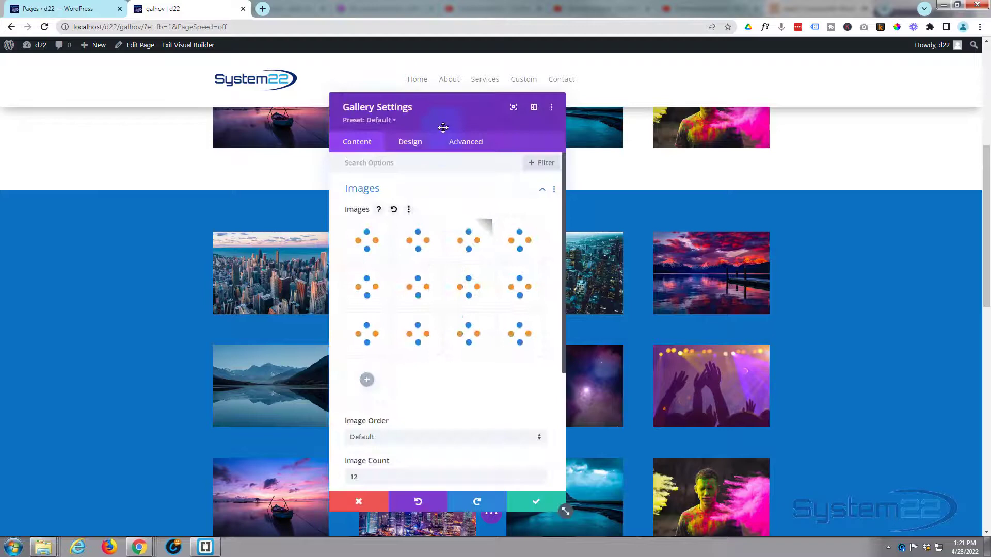
pyautogui.click(466, 144)
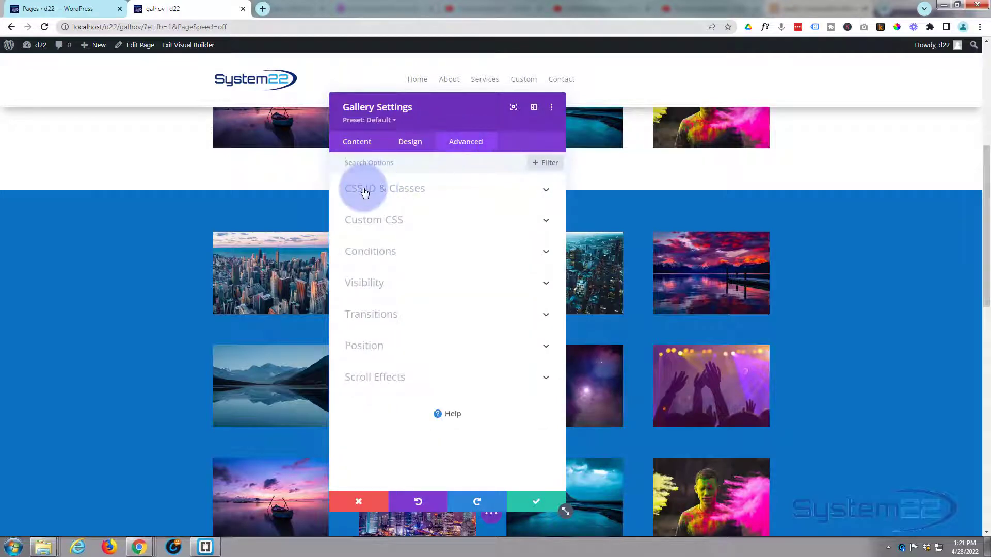
pyautogui.click(457, 190)
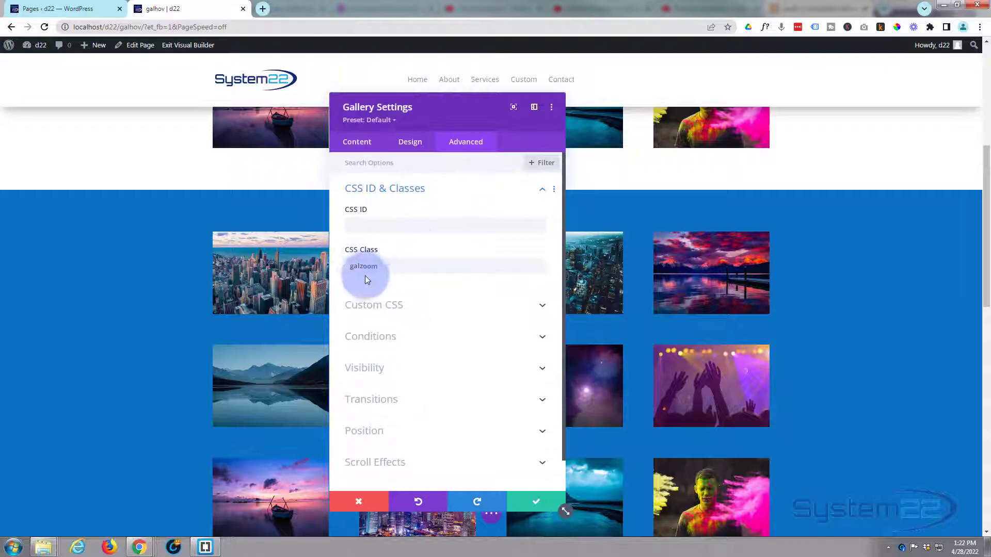
pyautogui.moveTo(390, 265); pyautogui.dragTo(332, 271)
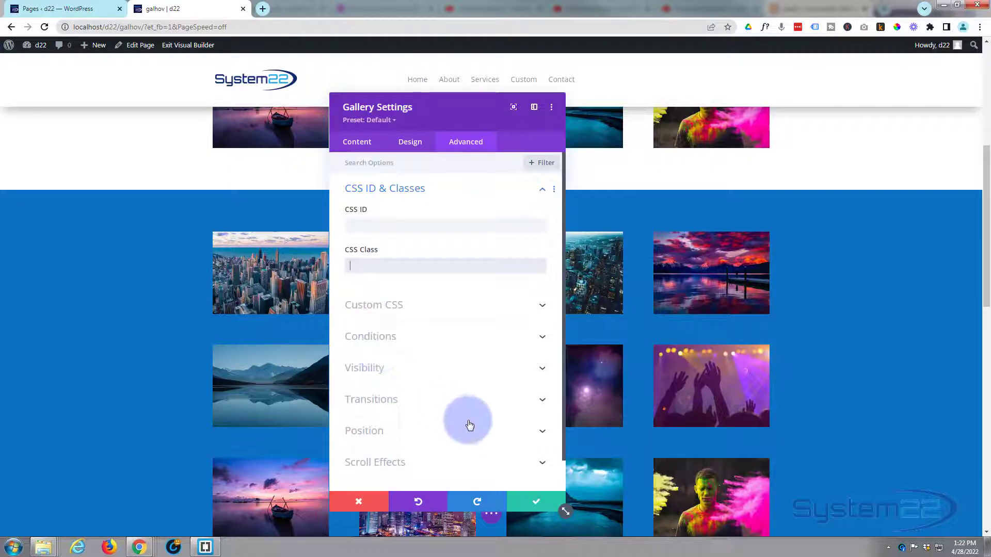
pyautogui.click(545, 502)
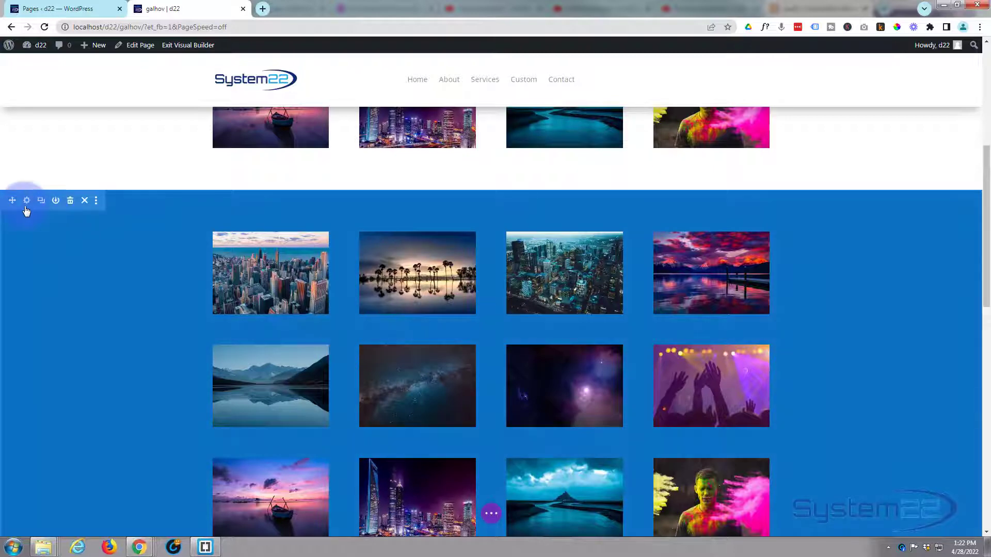
# Tick Disable on Phone and Desktop in the blue section's Visibility settings and save
pyautogui.click(27, 201)
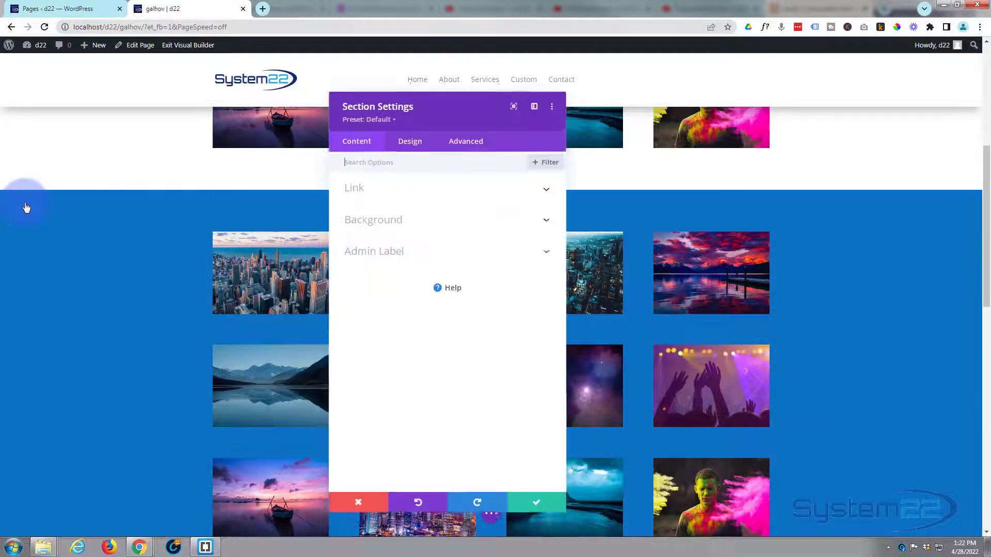
pyautogui.click(470, 143)
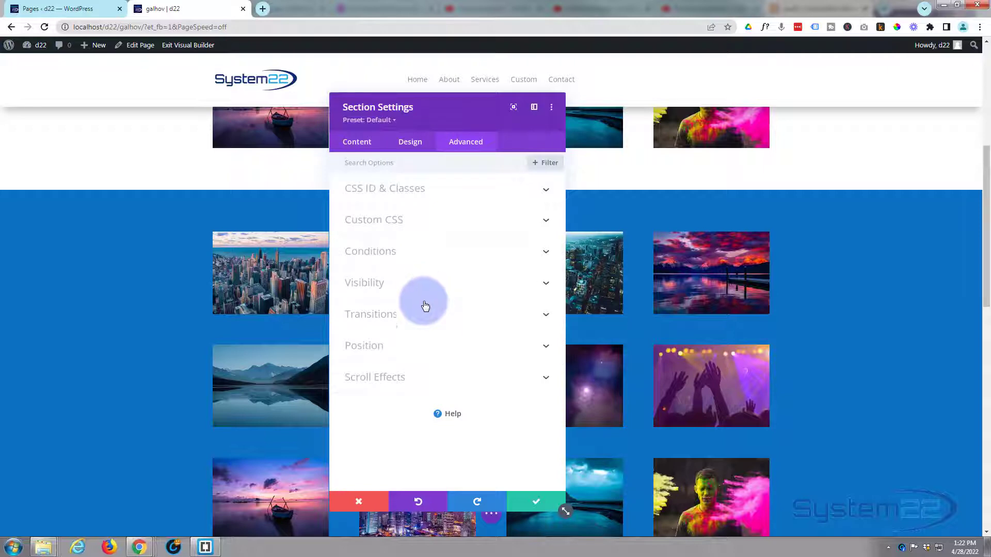
pyautogui.click(420, 285)
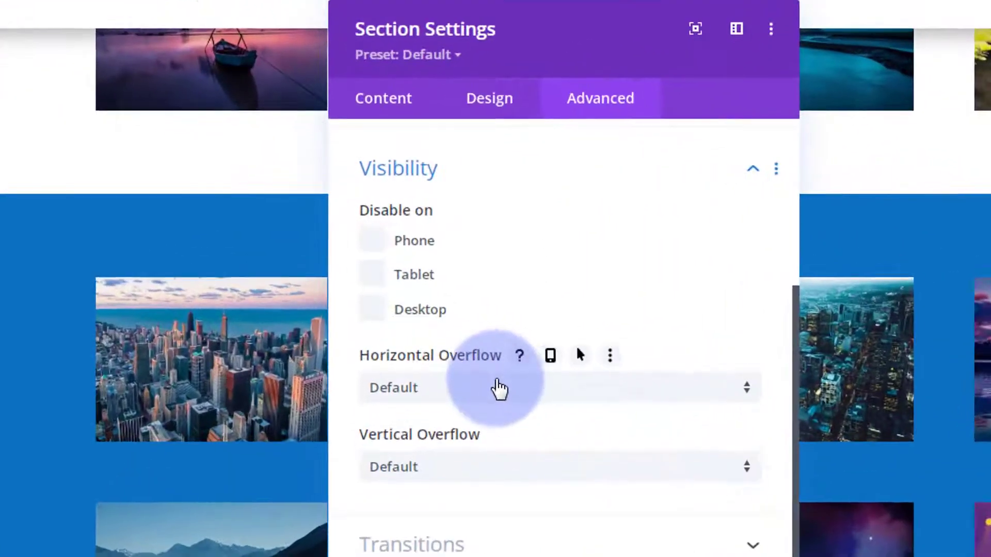
pyautogui.click(371, 241)
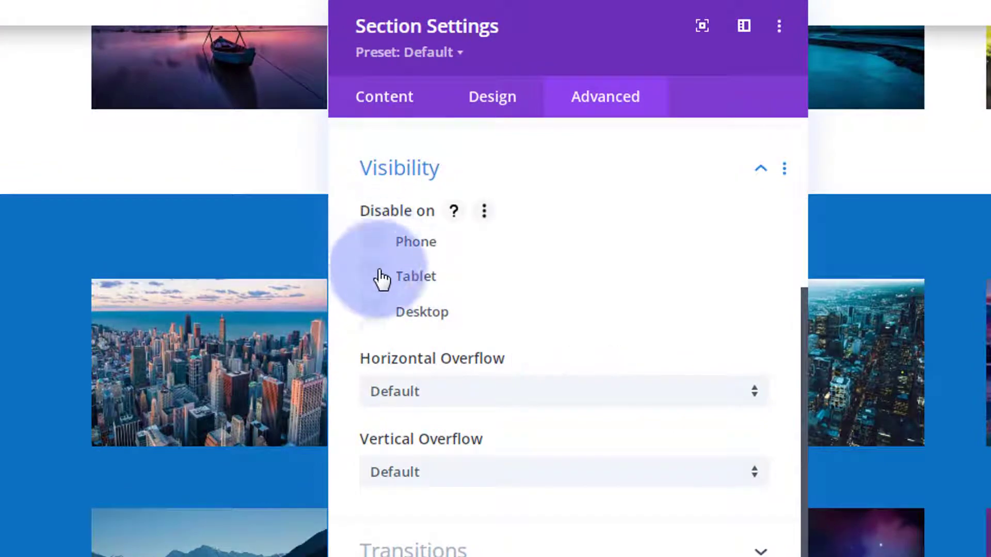
pyautogui.click(371, 314)
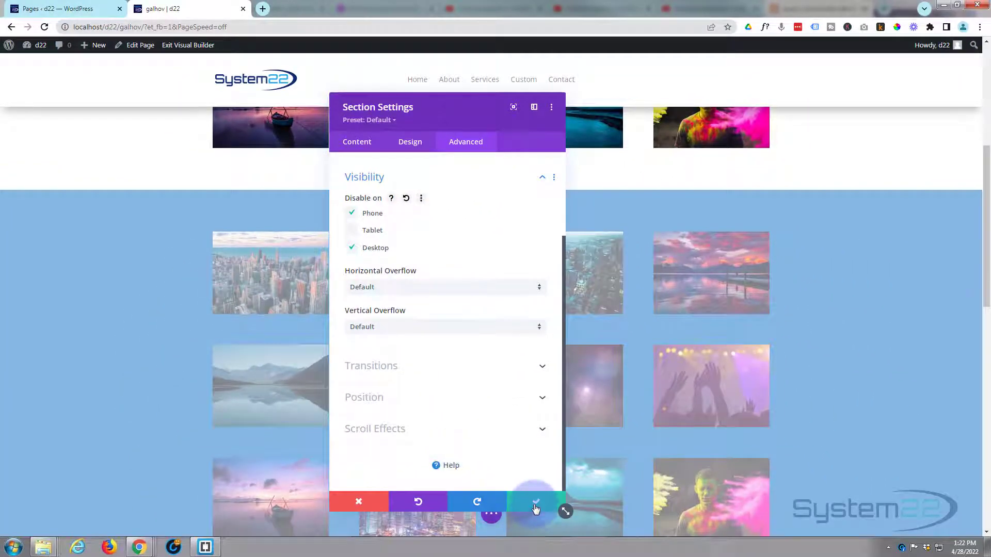
pyautogui.click(535, 510)
# Delete the galzoom CSS class from the third gallery module and save it
pyautogui.scroll(-8, 167, 336)
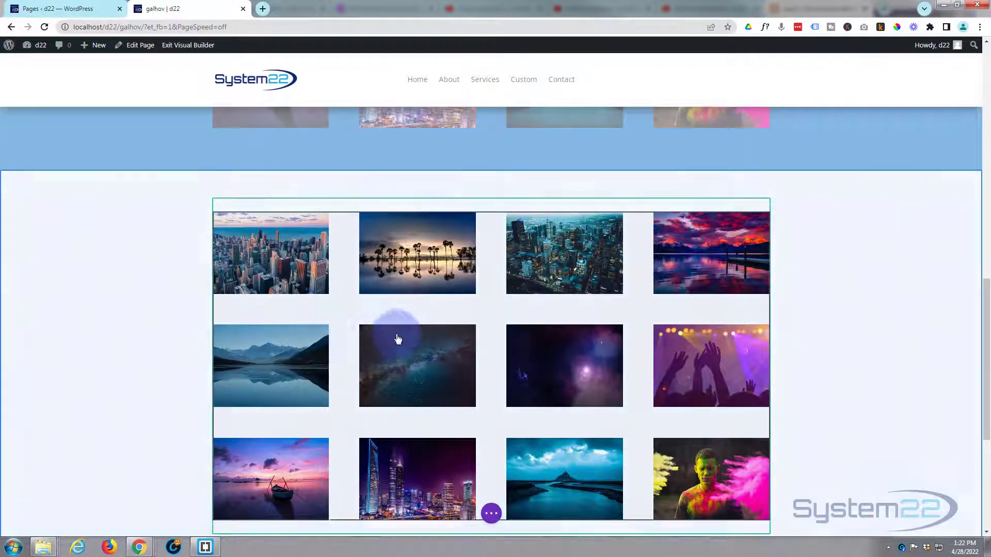
pyautogui.click(350, 329)
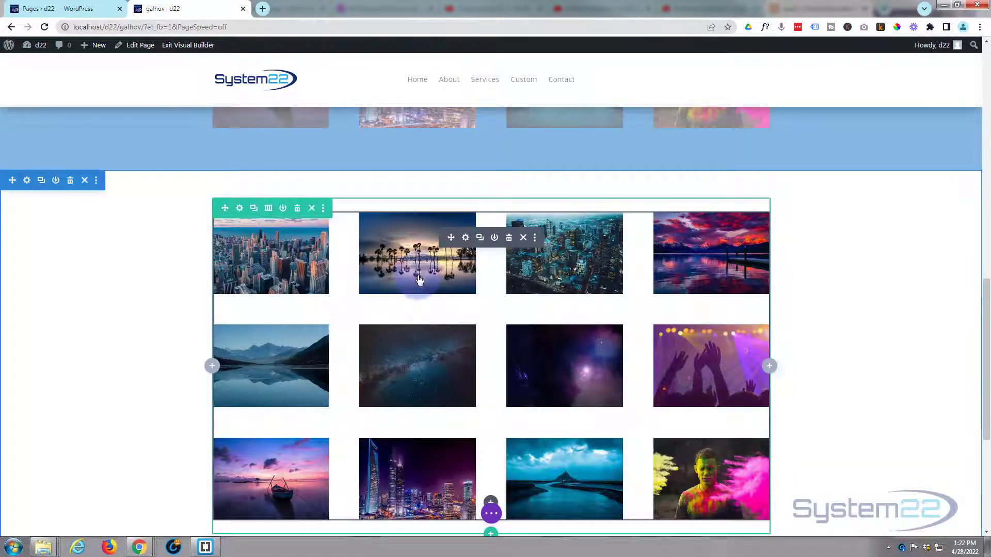
pyautogui.click(466, 238)
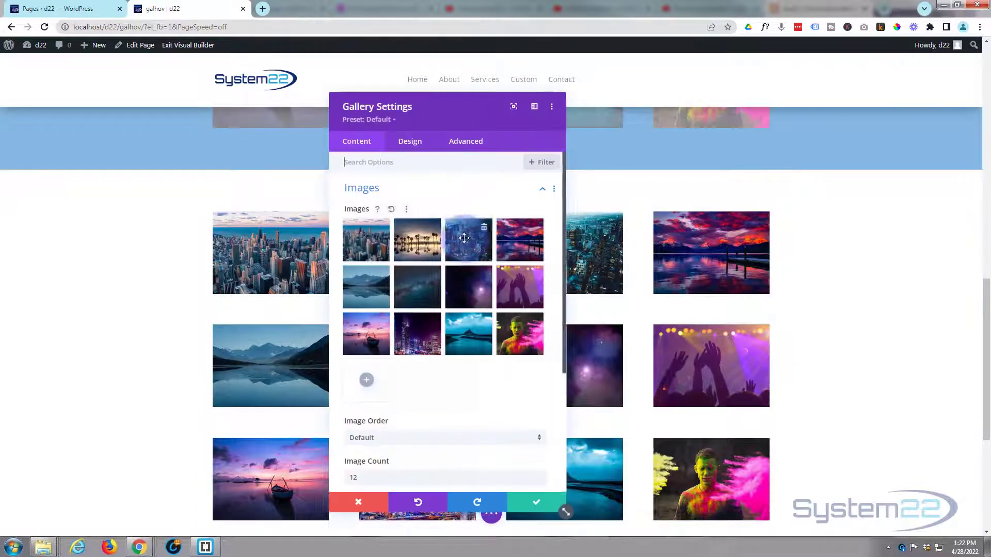
pyautogui.click(464, 147)
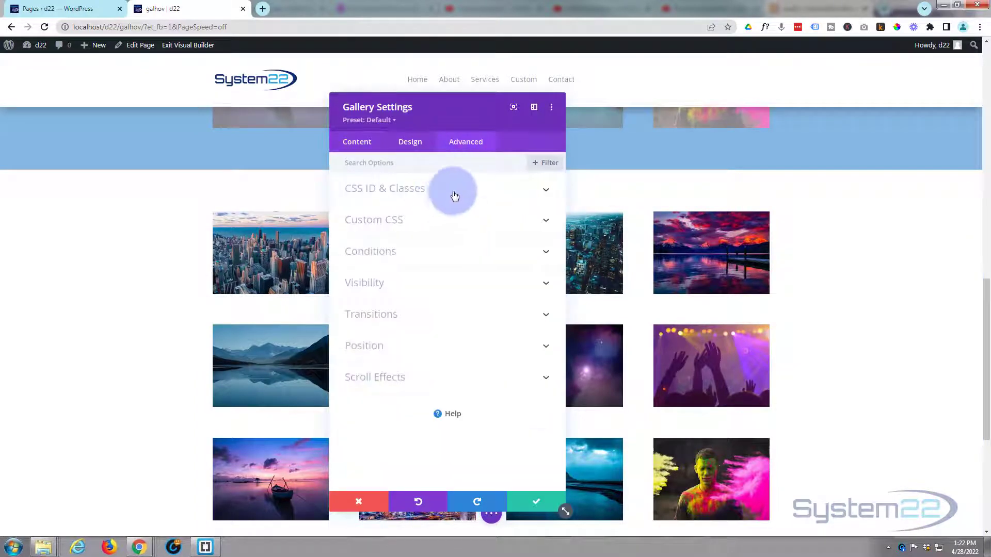
pyautogui.click(454, 195)
pyautogui.moveTo(394, 266); pyautogui.dragTo(340, 272)
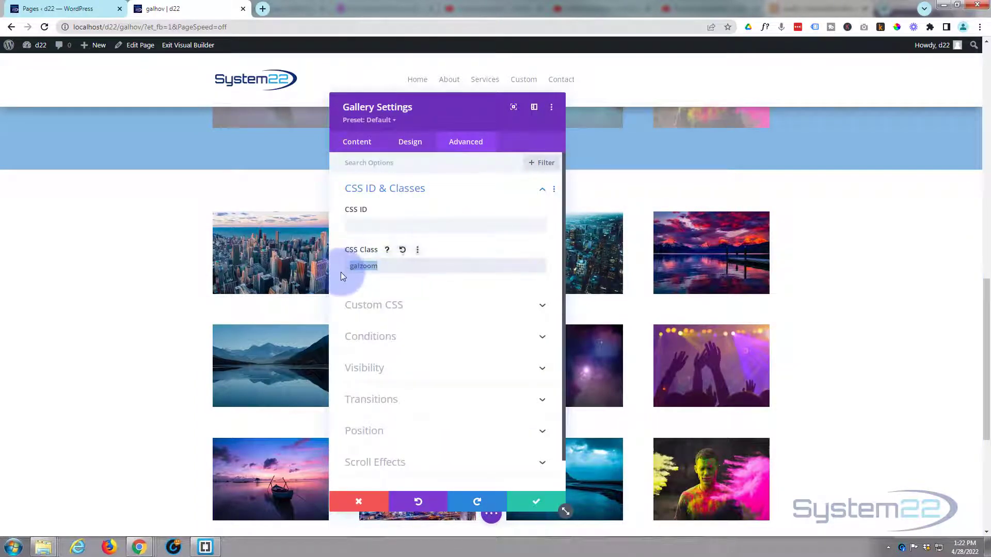
pyautogui.press('BackSpace')
pyautogui.click(541, 509)
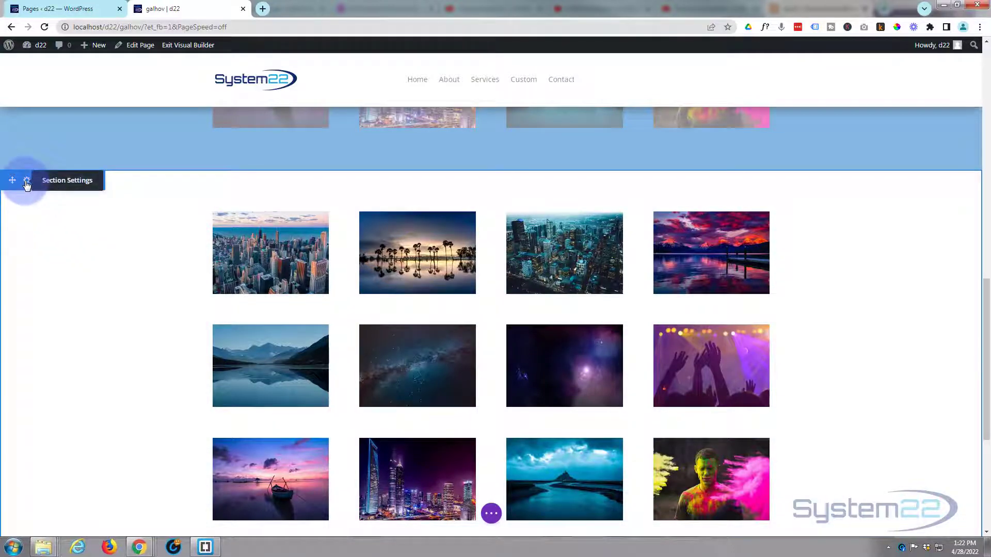
# Give the third gallery's section a green background colour
pyautogui.click(26, 182)
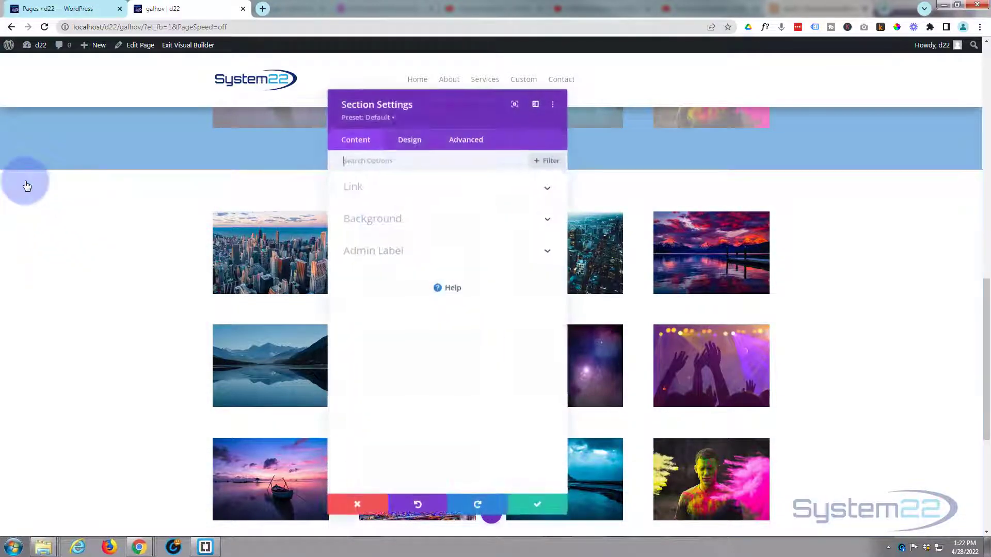
pyautogui.click(439, 222)
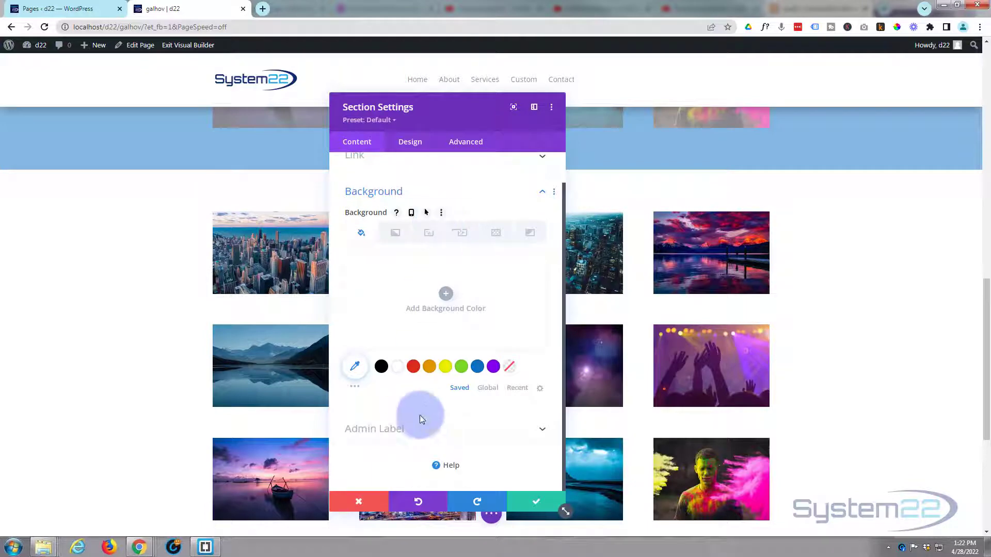
pyautogui.click(462, 367)
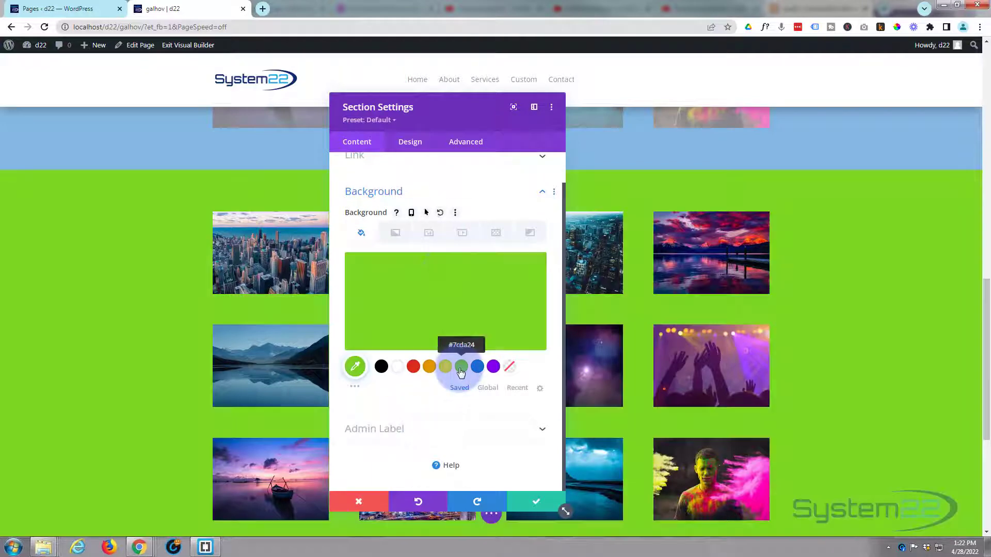
pyautogui.click(464, 147)
# Tick Disable on Tablet and Desktop in the green section's Visibility settings and save
pyautogui.click(456, 164)
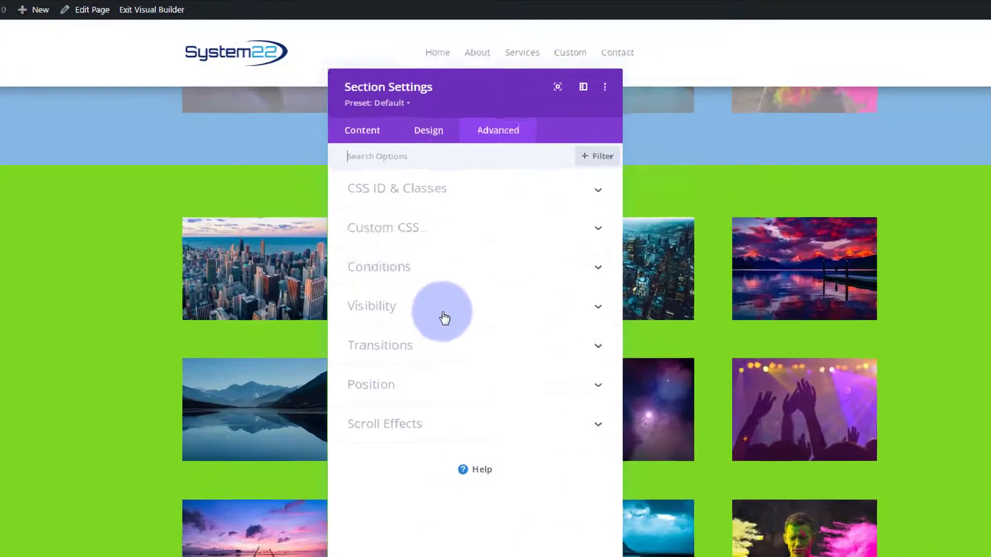
pyautogui.click(421, 289)
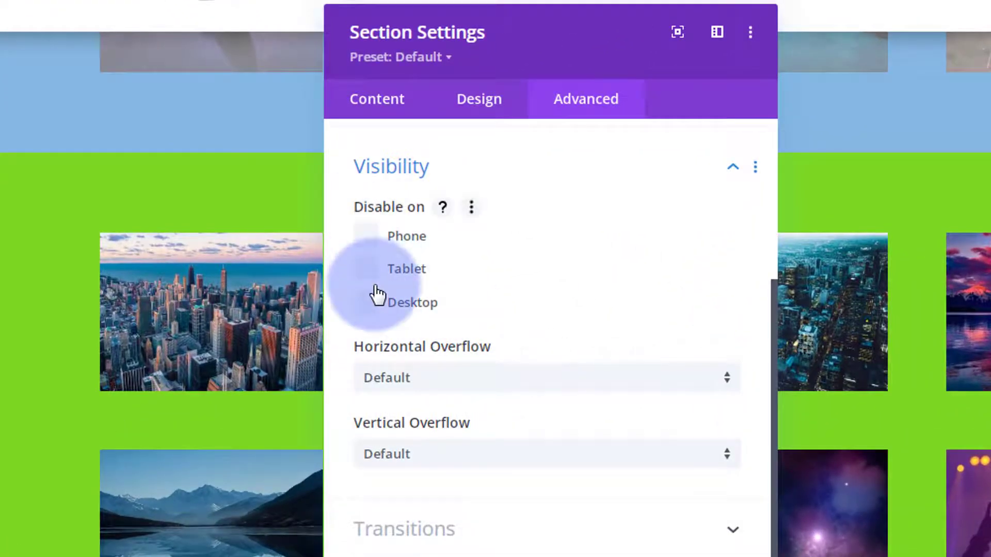
pyautogui.click(368, 303)
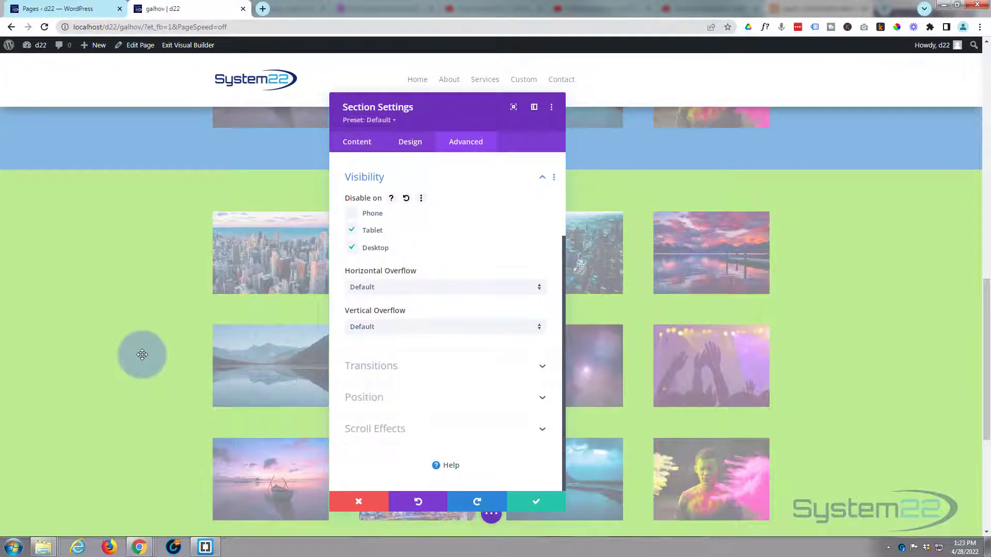
pyautogui.scroll(10, 142, 353)
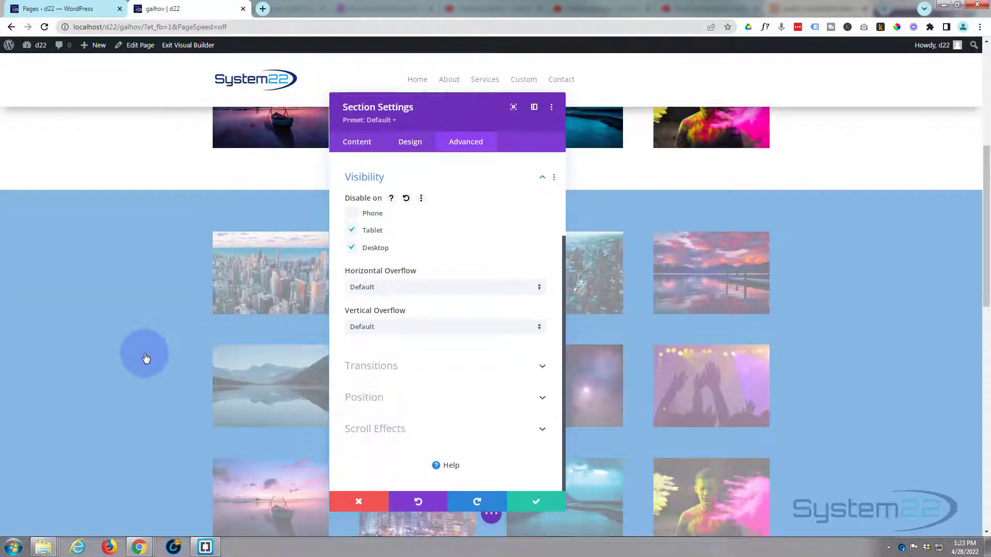
pyautogui.scroll(5, 146, 358)
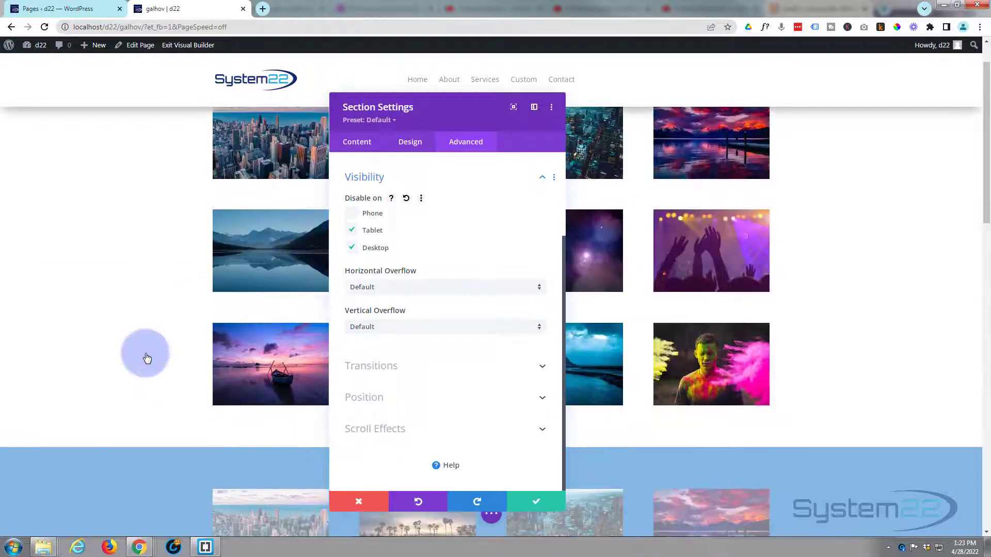
pyautogui.scroll(-3, 147, 358)
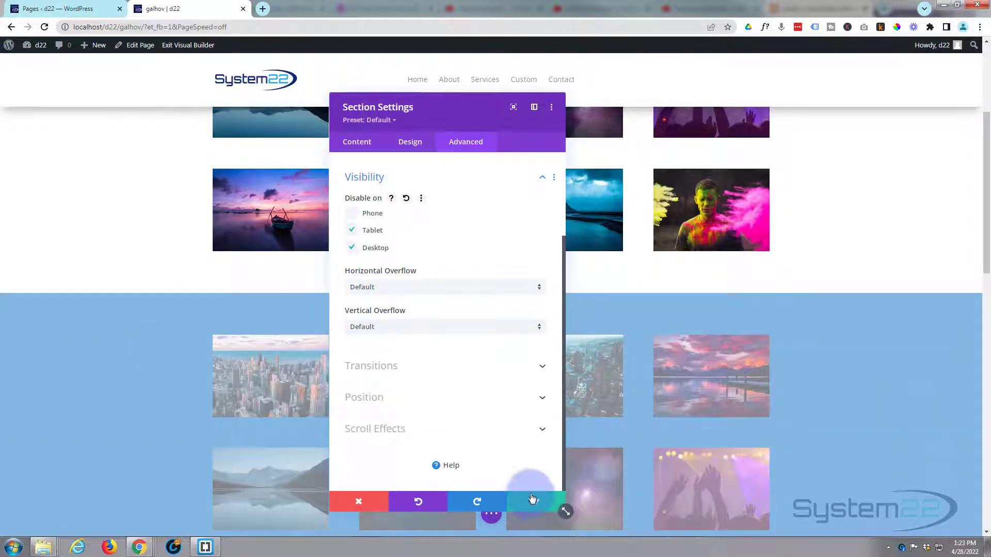
pyautogui.click(531, 503)
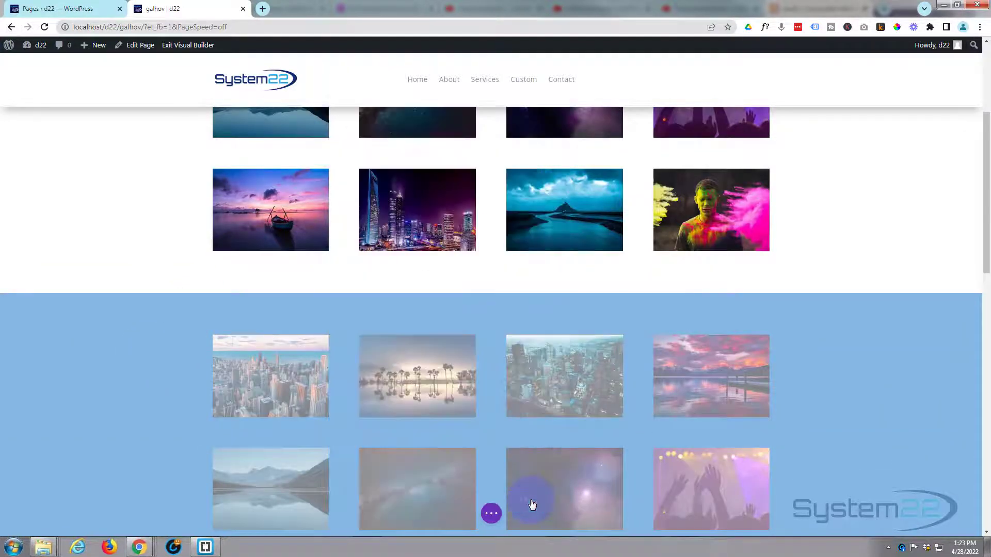
# Preview the page in Tablet View at 768px to confirm only the blue gallery shows
pyautogui.click(491, 513)
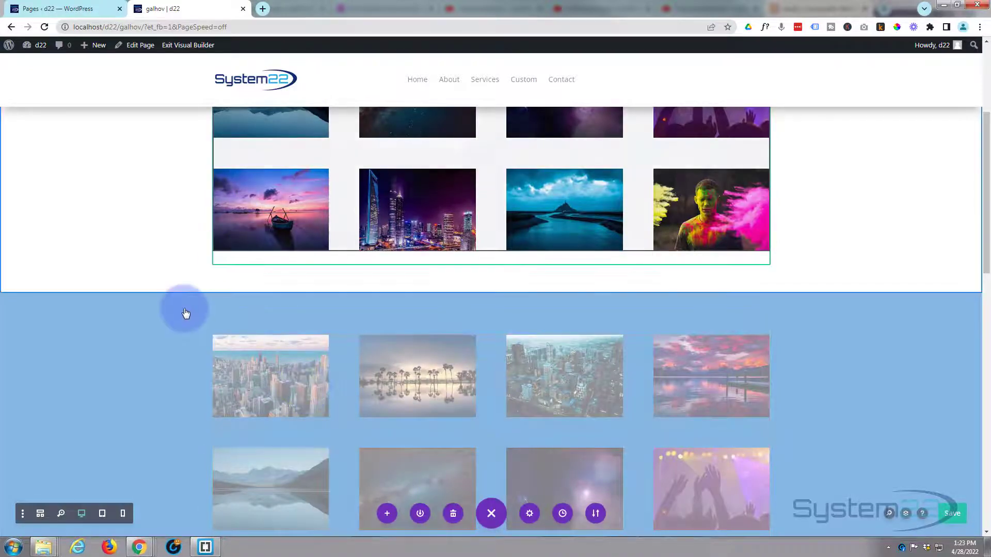
pyautogui.scroll(-4, 185, 313)
pyautogui.scroll(-2, 184, 314)
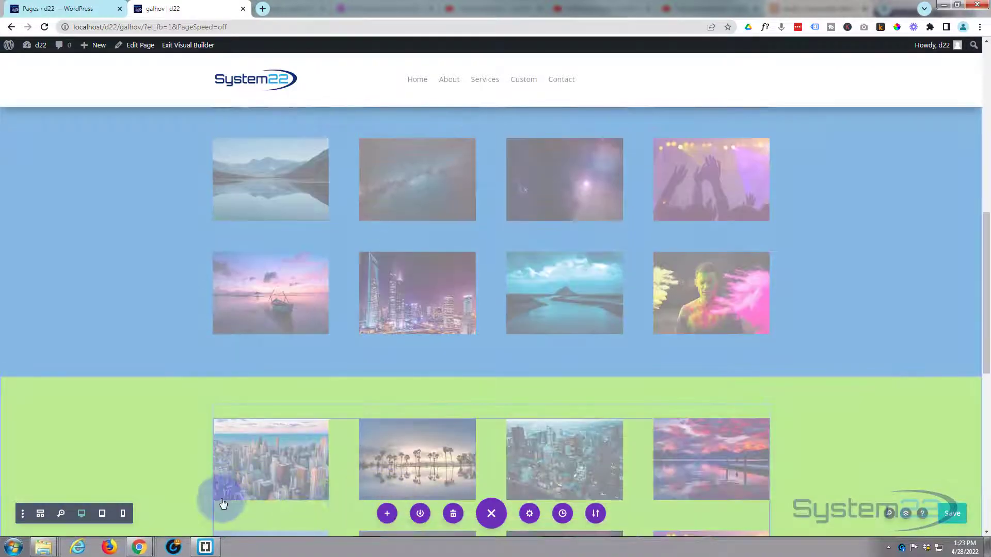
pyautogui.click(105, 513)
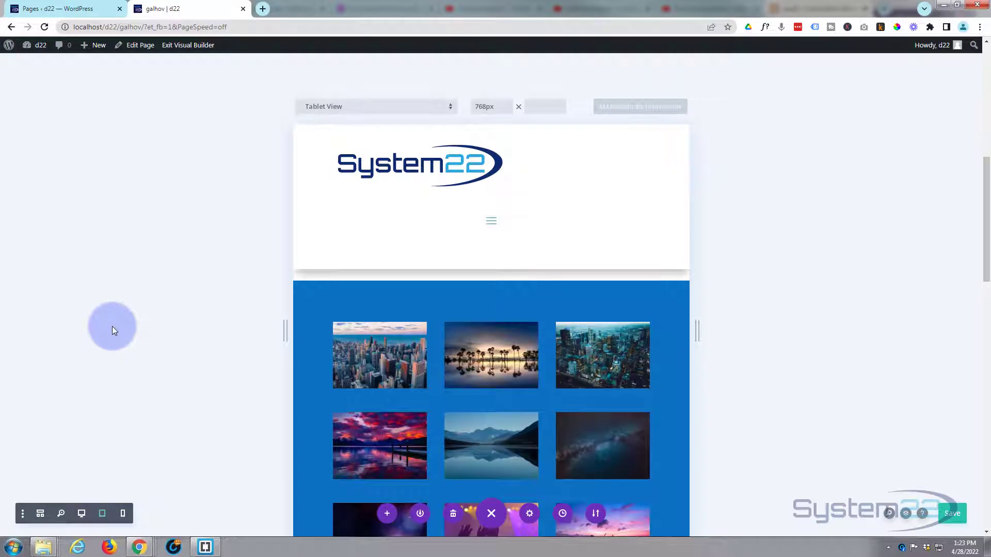
pyautogui.scroll(-10, 113, 327)
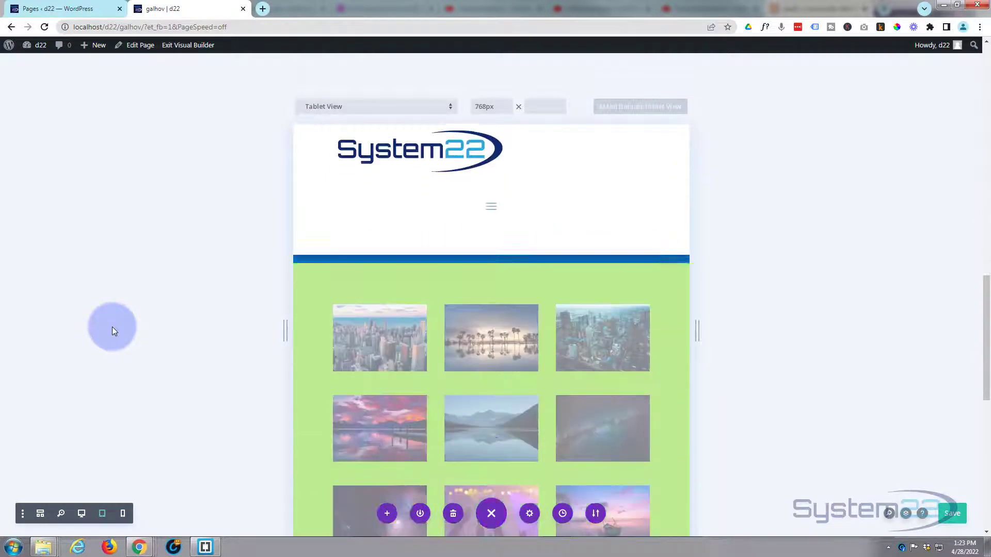
pyautogui.scroll(8, 113, 327)
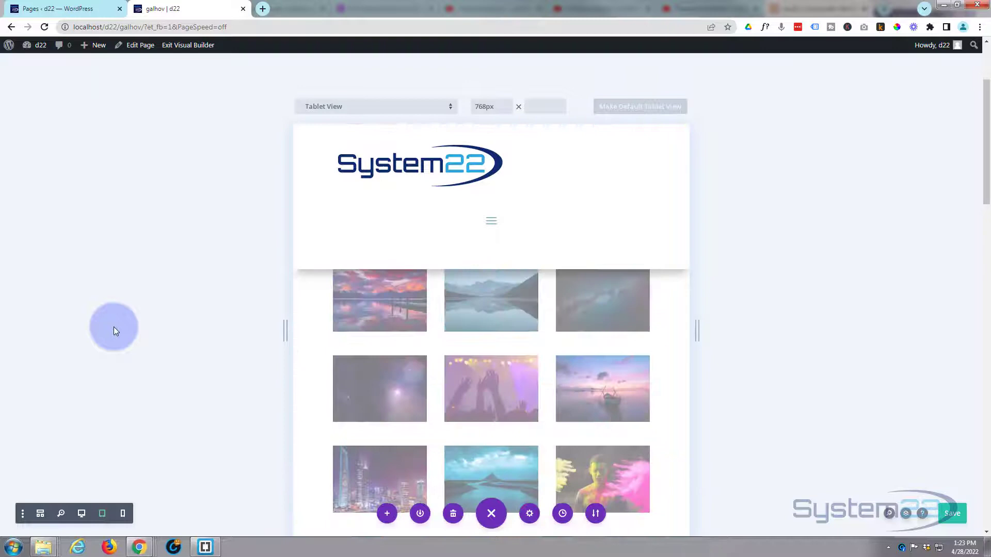
pyautogui.scroll(1, 114, 326)
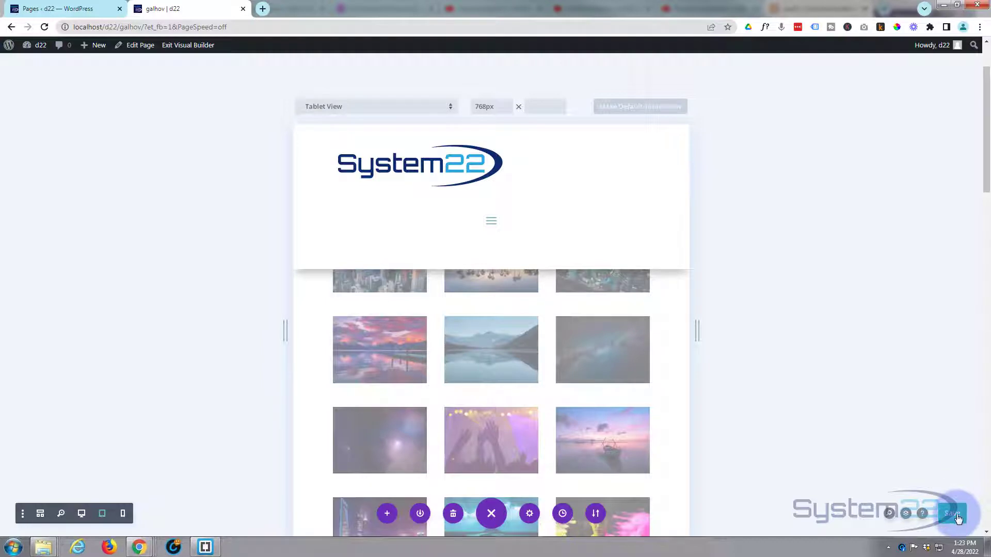
# Exit the visual builder and scroll the live galhov gallery page
pyautogui.click(176, 47)
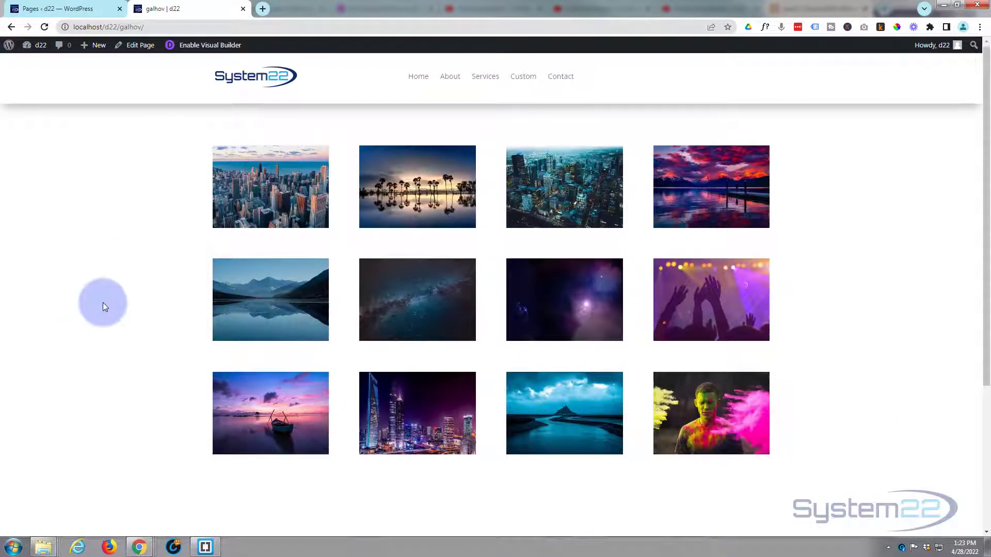
pyautogui.scroll(-4, 103, 305)
pyautogui.scroll(3, 103, 304)
pyautogui.scroll(1, 103, 302)
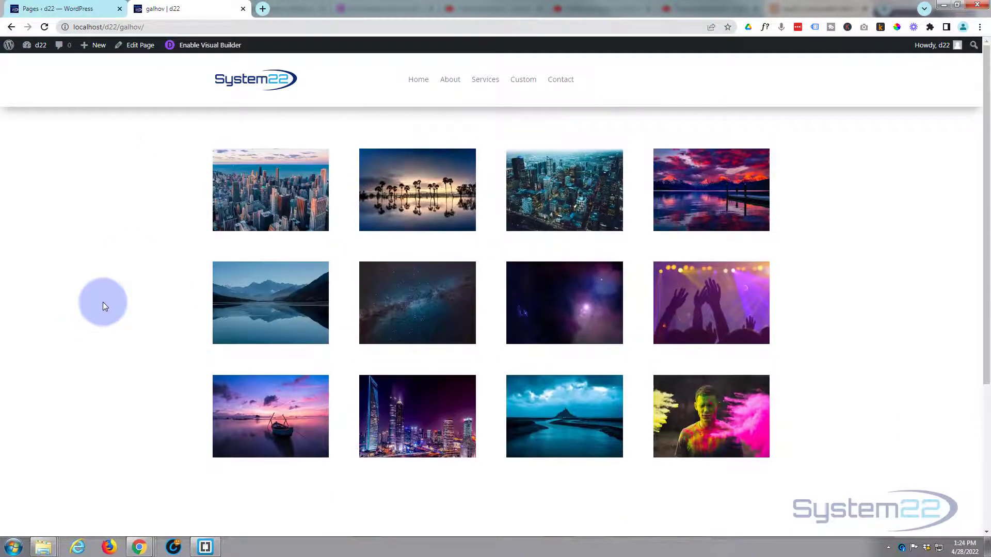
pyautogui.scroll(-4, 103, 302)
pyautogui.scroll(4, 104, 303)
# Open DevTools with device emulation and preview the page as iPad Air at 100% zoom
pyautogui.press('F12')
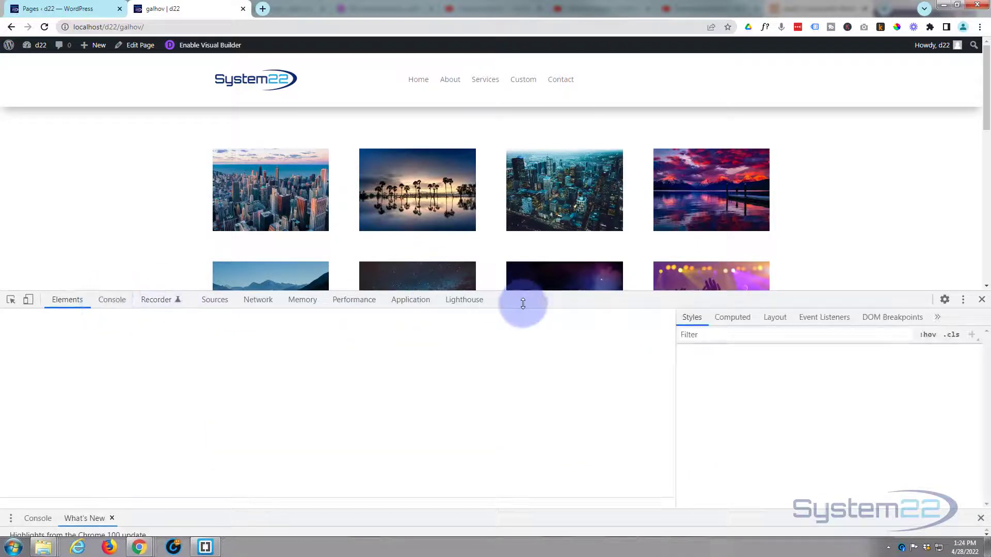
pyautogui.moveTo(553, 432); pyautogui.dragTo(553, 472)
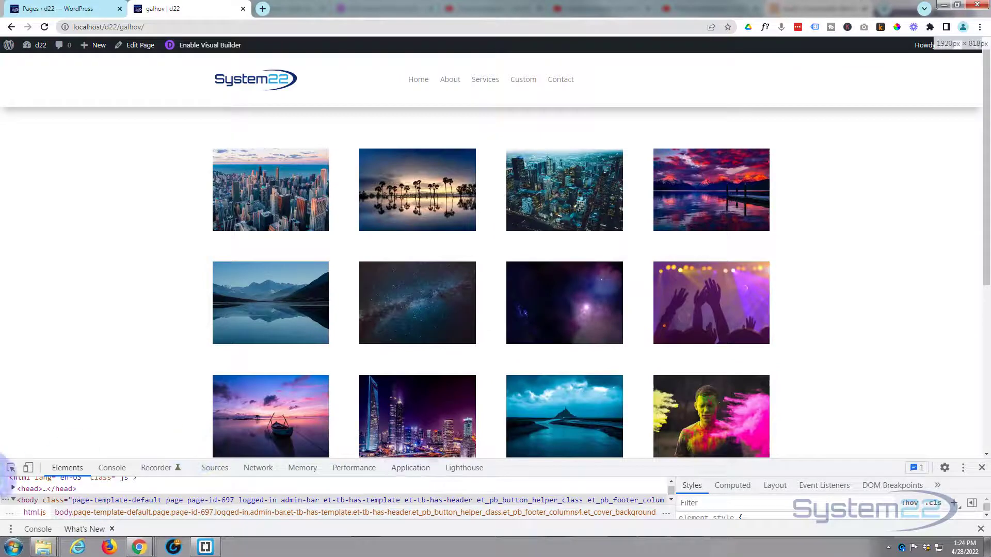
pyautogui.click(29, 468)
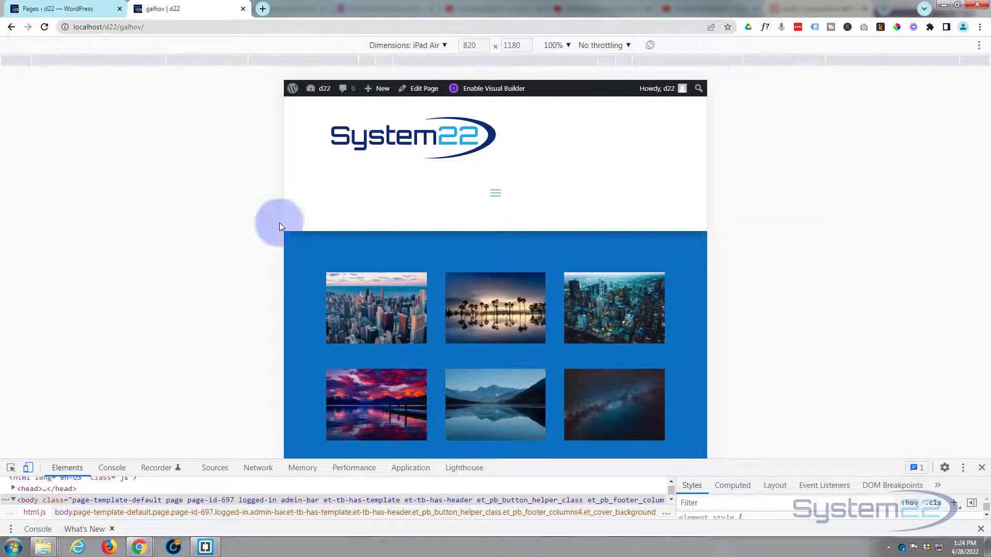
pyautogui.scroll(-3, 291, 321)
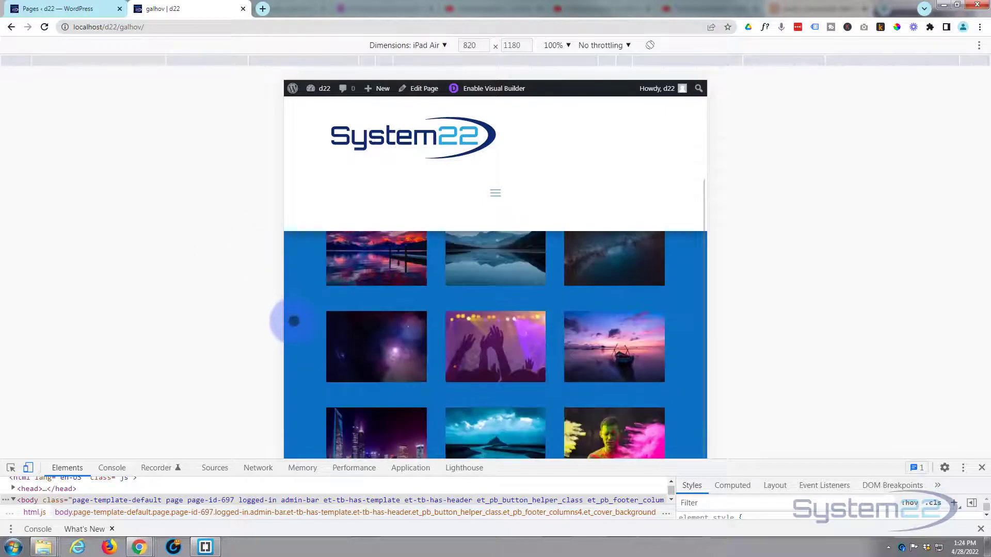
pyautogui.scroll(3, 294, 321)
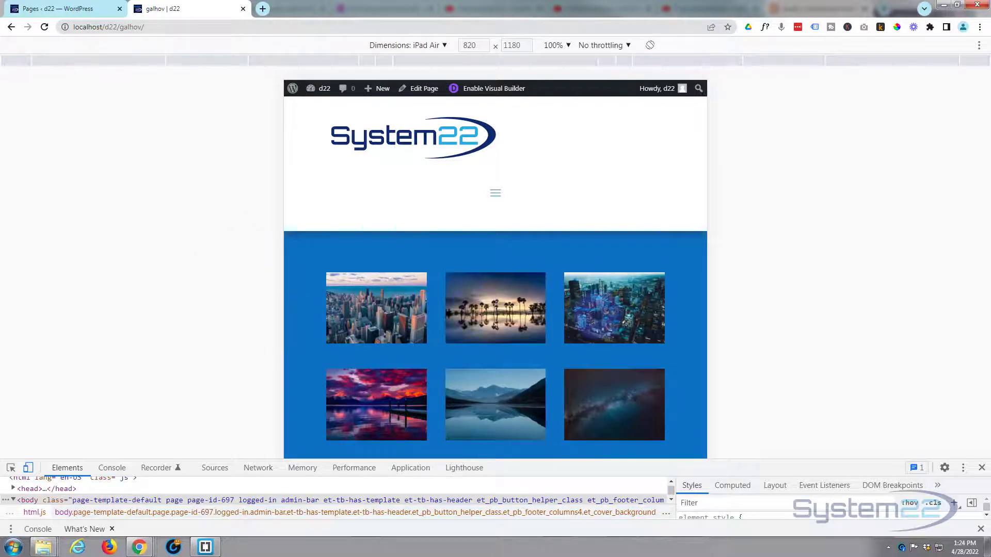
pyautogui.click(28, 467)
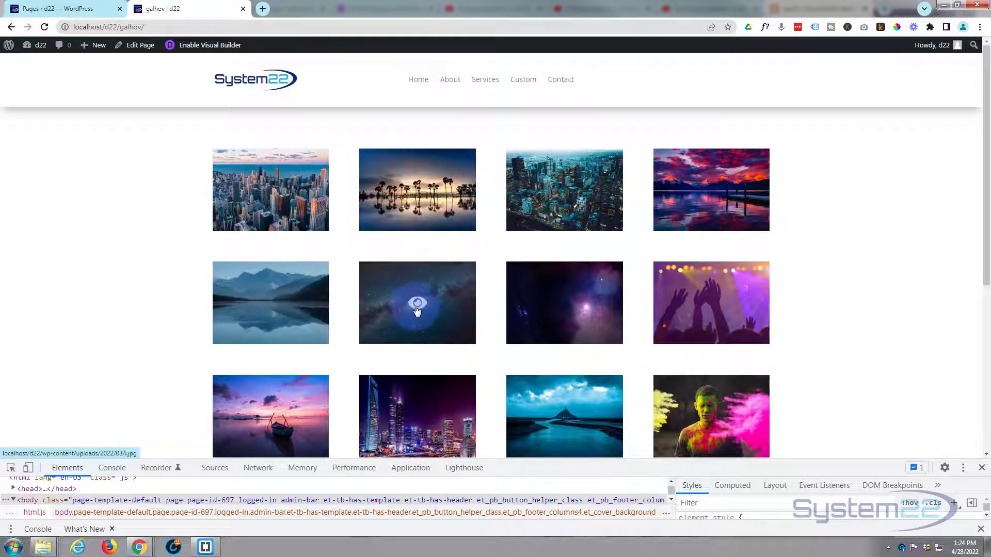
pyautogui.click(28, 468)
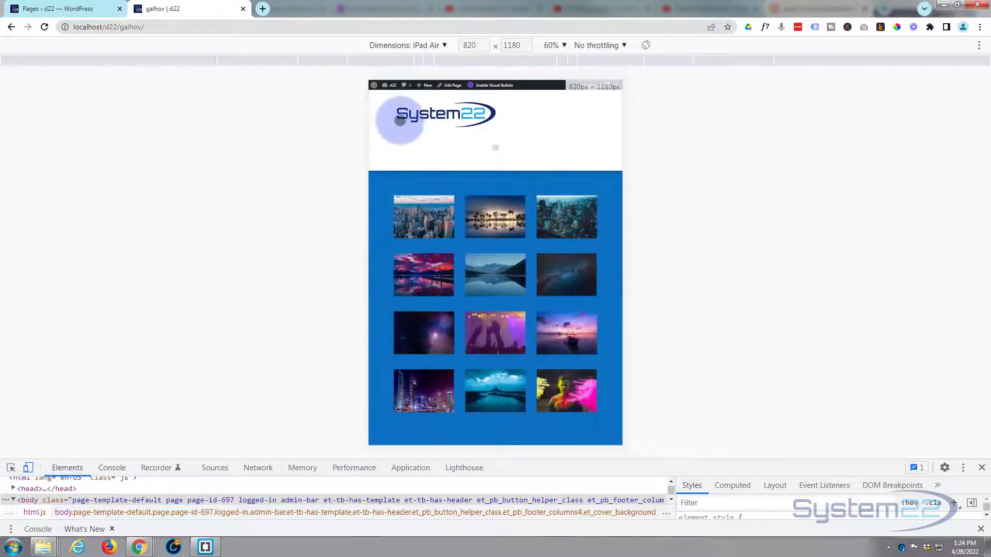
pyautogui.click(563, 45)
pyautogui.click(574, 83)
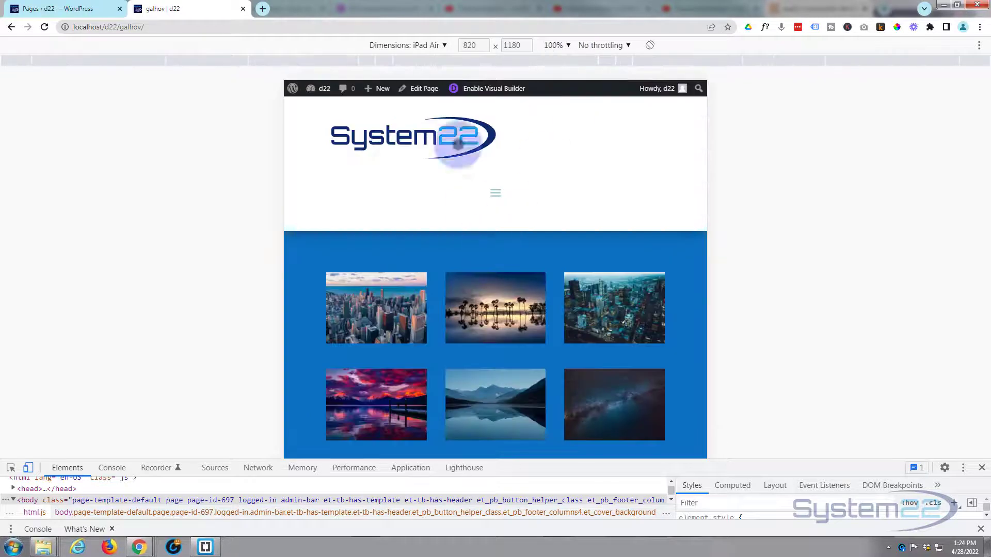
# Emulate an iPhone 12 Pro (390 × 844) at 100% zoom and scroll through the green one-column gallery
pyautogui.click(443, 45)
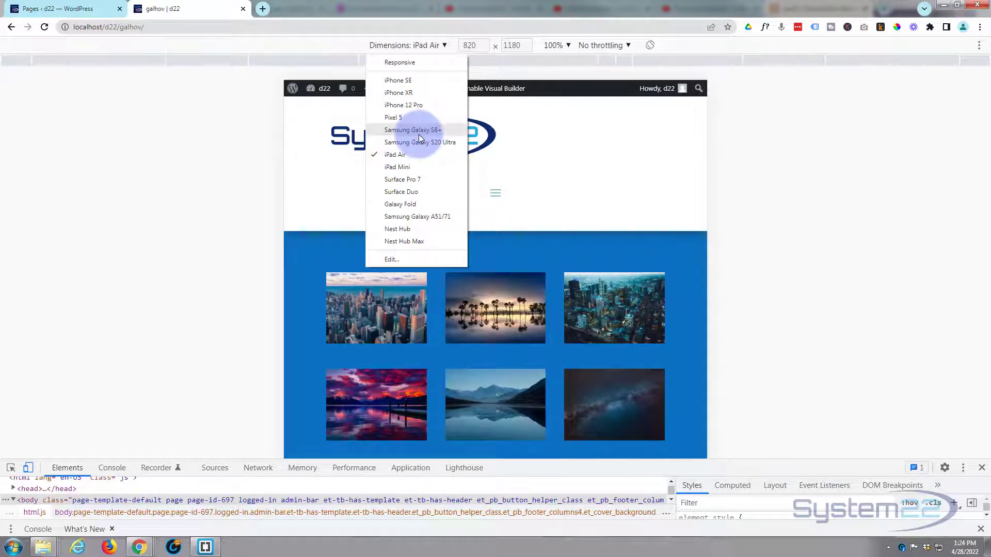
pyautogui.click(404, 105)
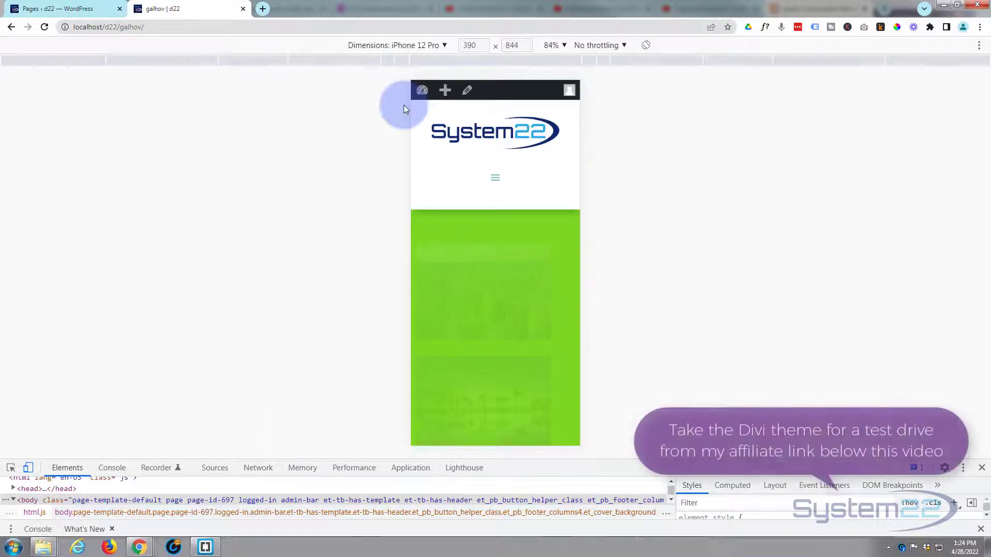
pyautogui.click(563, 45)
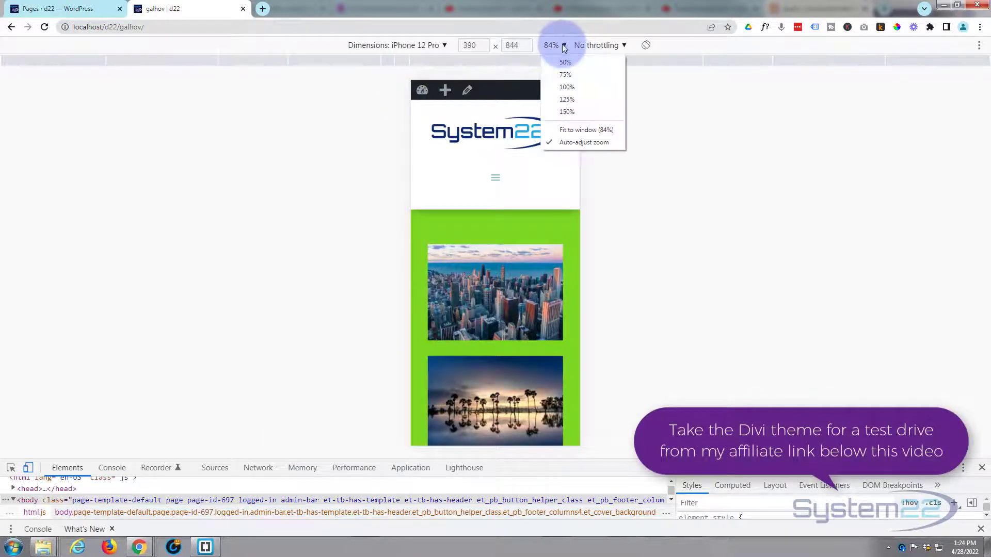
pyautogui.click(574, 86)
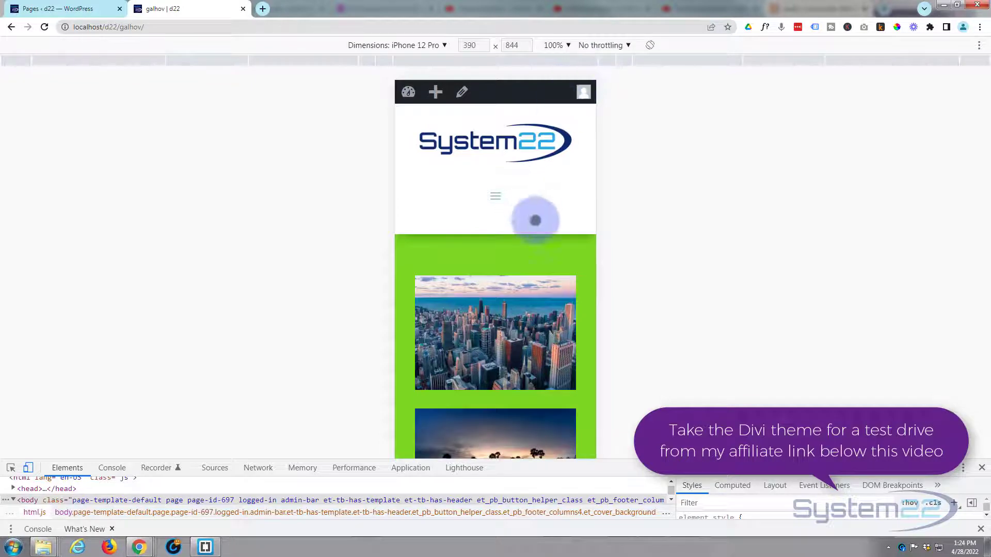
pyautogui.scroll(-1, 583, 271)
pyautogui.scroll(-2, 586, 275)
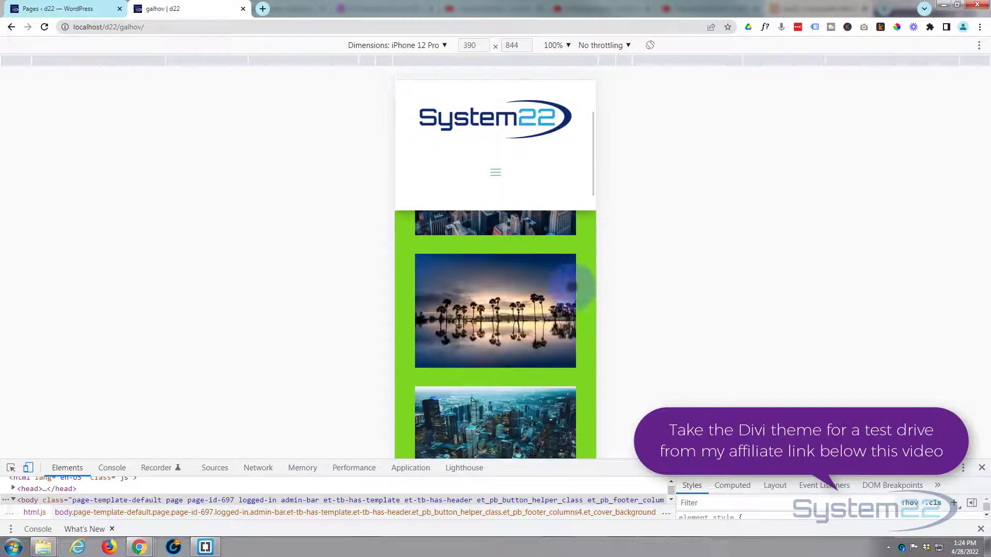
pyautogui.scroll(-3, 518, 315)
pyautogui.scroll(-15, 519, 315)
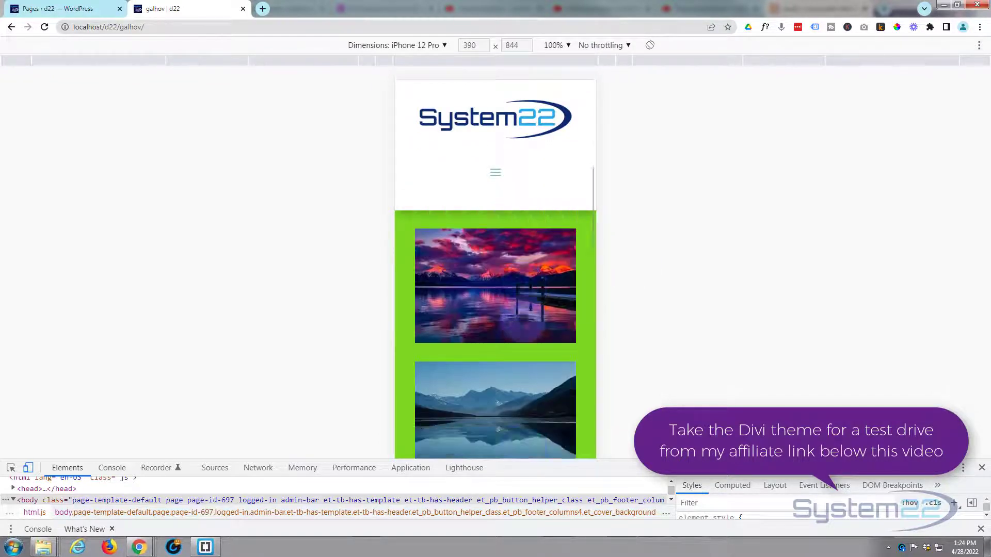
pyautogui.scroll(15, 522, 316)
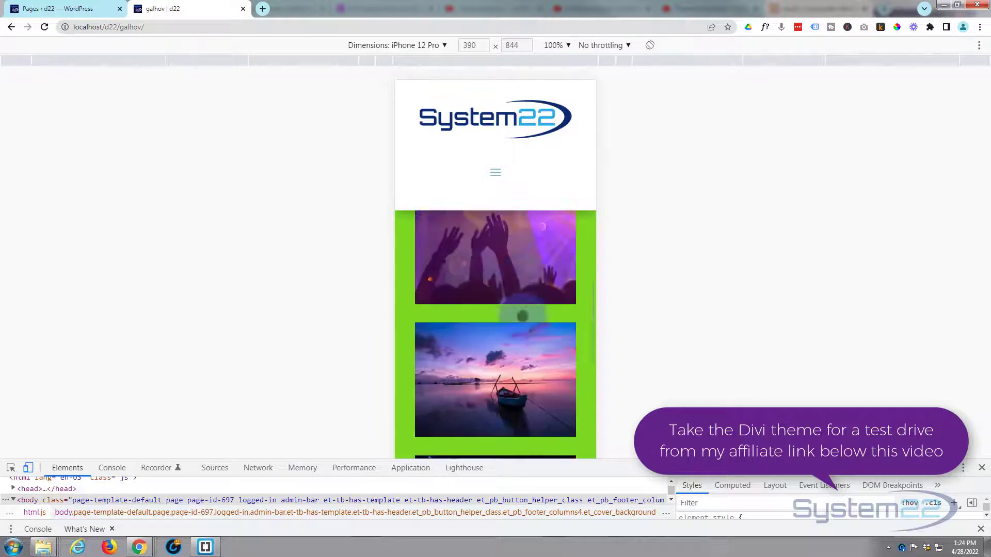
pyautogui.scroll(3, 522, 316)
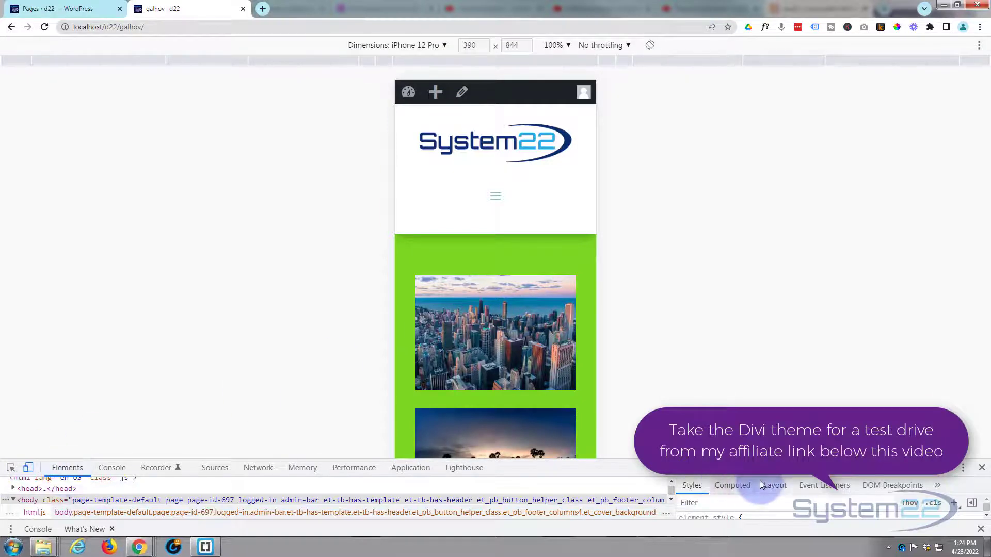
# Turn off device emulation and close DevTools to see the four-column 12-image gallery at desktop width
pyautogui.click(28, 467)
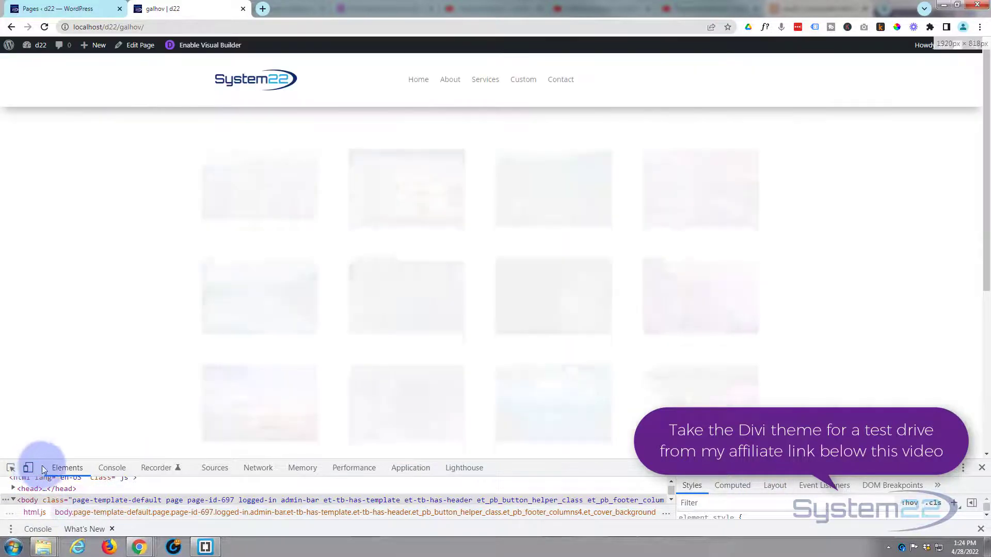
pyautogui.click(982, 469)
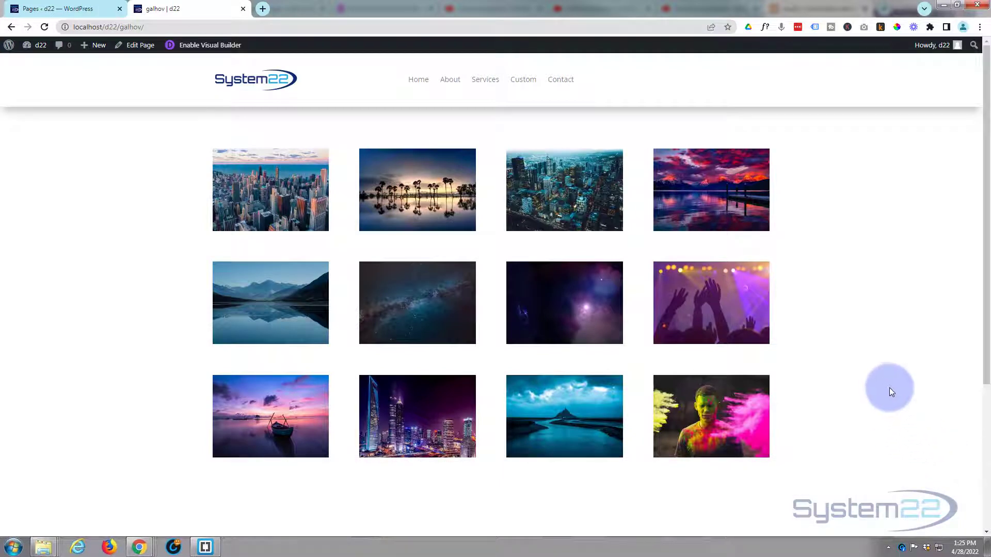